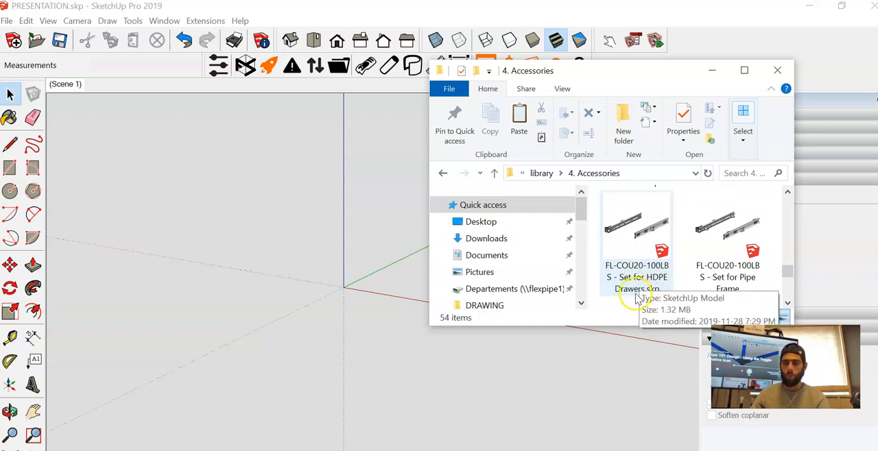
- Insert the FL-COU24-100LBS - Set for Pipe Frame Drawers slide model from the library's 4. Accessories folder beside the origin
{"action": "scroll", "coordinate": [637, 271], "scroll_direction": "down", "scroll_amount": 3}
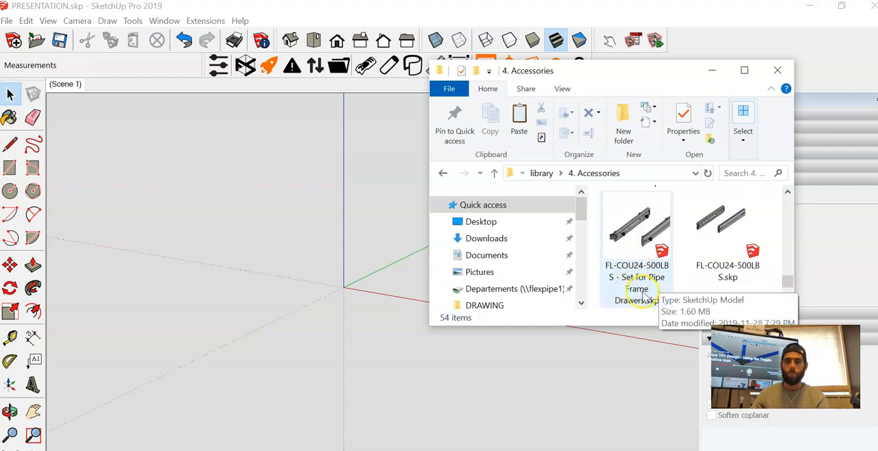
{"action": "scroll", "coordinate": [640, 290], "scroll_direction": "down", "scroll_amount": 3}
{"action": "scroll", "coordinate": [639, 287], "scroll_direction": "up", "scroll_amount": 3}
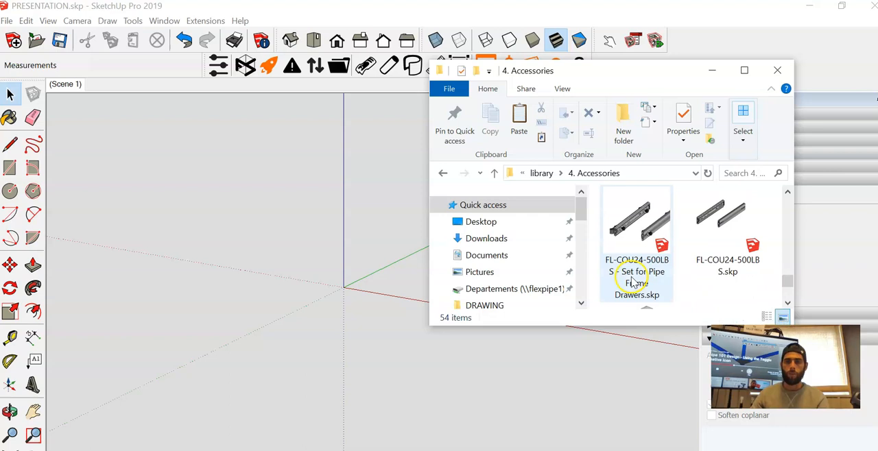
{"action": "scroll", "coordinate": [635, 278], "scroll_direction": "up", "scroll_amount": 1}
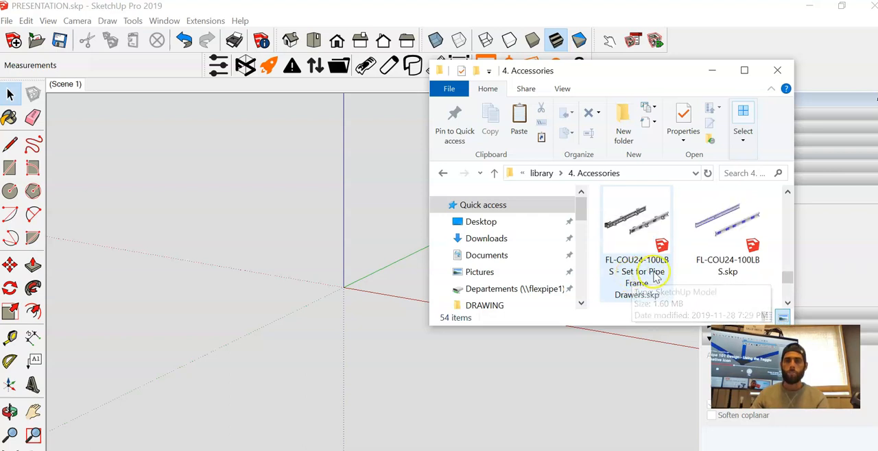
{"action": "mouse_move", "coordinate": [630, 230]}
{"action": "left_mouse_down"}
{"action": "mouse_move", "coordinate": [272, 280]}
{"action": "mouse_move", "coordinate": [288, 270]}
{"action": "left_mouse_up"}
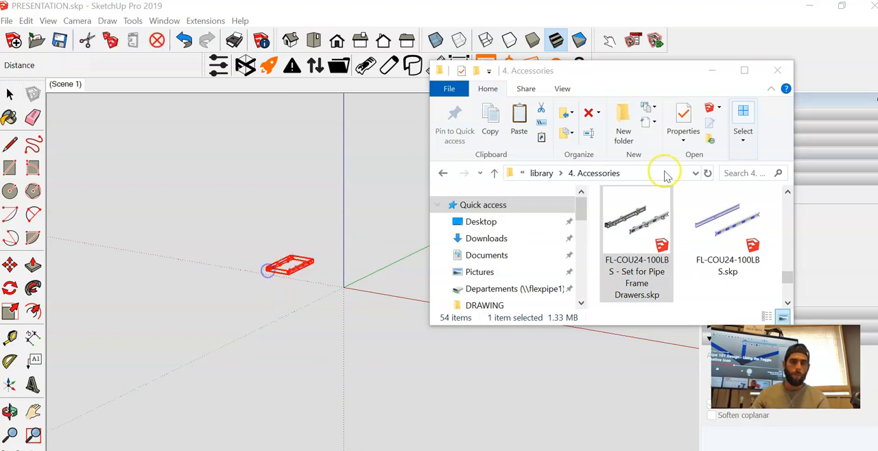
{"action": "left_click", "coordinate": [775, 70]}
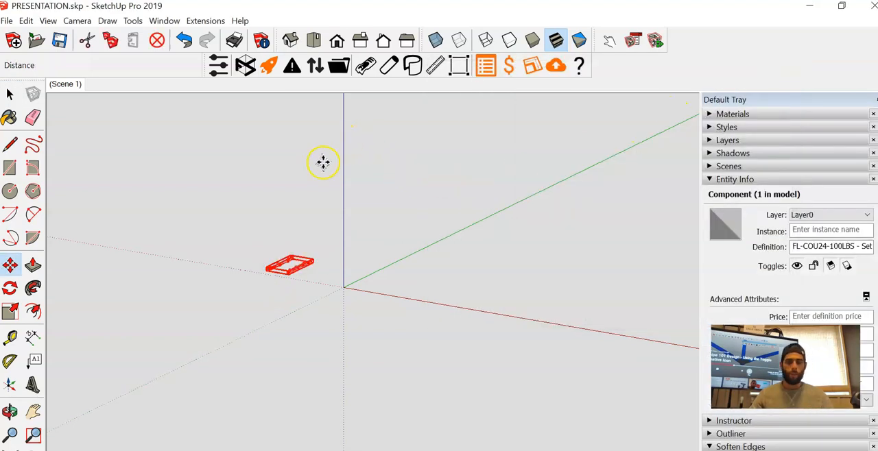
{"action": "key", "text": "space"}
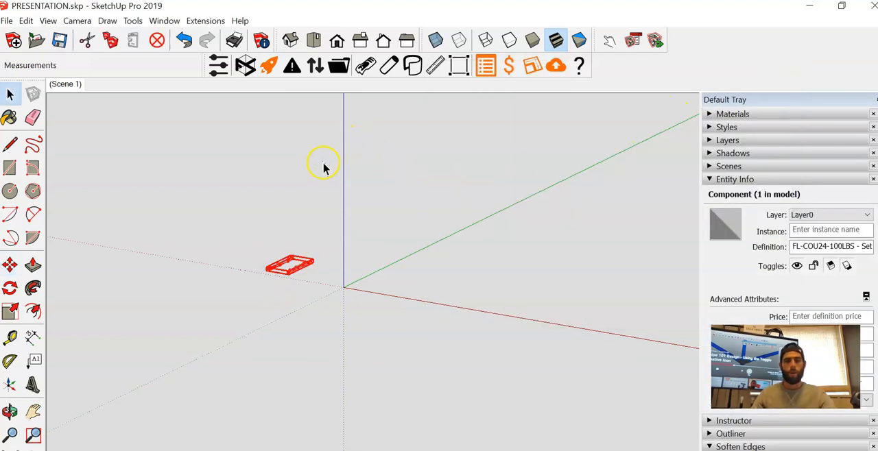
- Set the Flexpipe pipe coating and color to Red plastic
{"action": "left_click", "coordinate": [220, 68]}
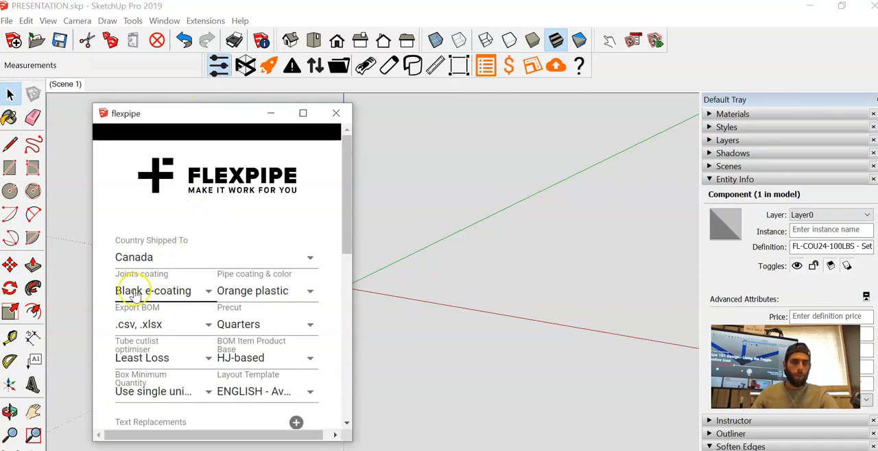
{"action": "left_click", "coordinate": [313, 290]}
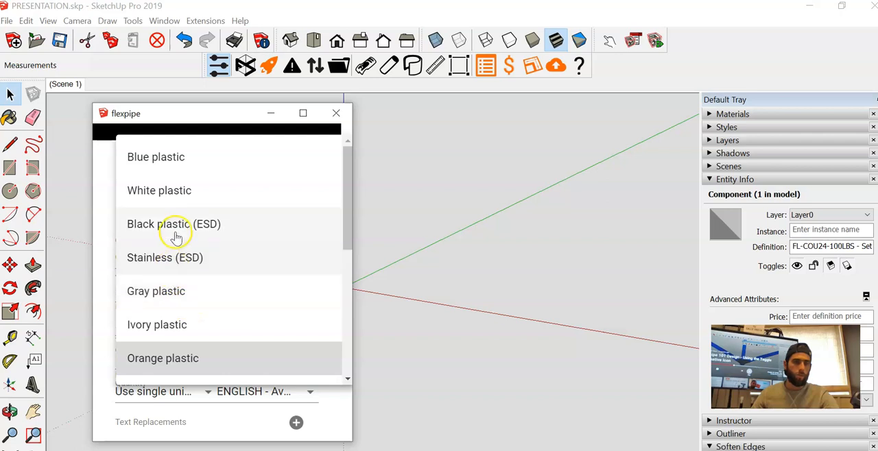
{"action": "scroll", "coordinate": [170, 249], "scroll_direction": "down", "scroll_amount": 2}
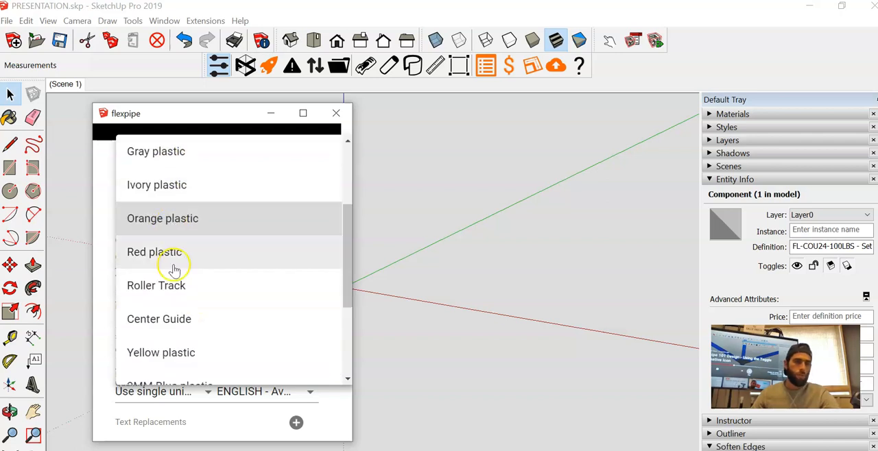
{"action": "left_click", "coordinate": [181, 256]}
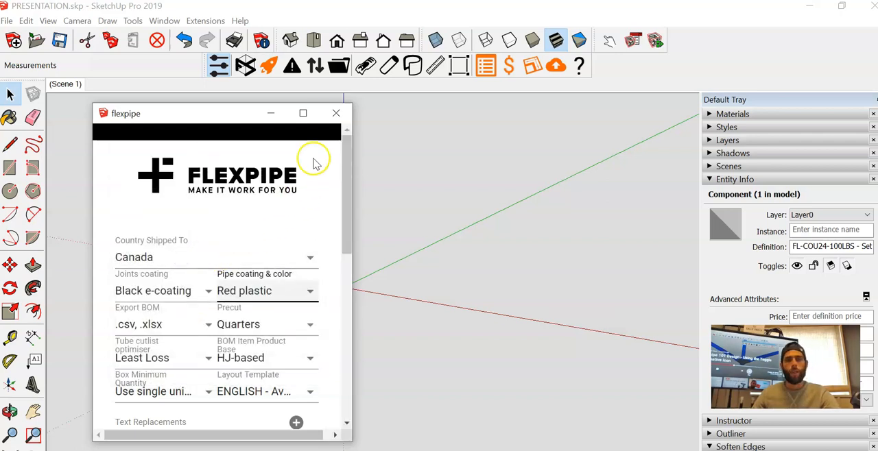
{"action": "left_click", "coordinate": [336, 113]}
- Draw a 24 by 24 inch rectangle on the ground plane starting at the origin
{"action": "left_click", "coordinate": [10, 168]}
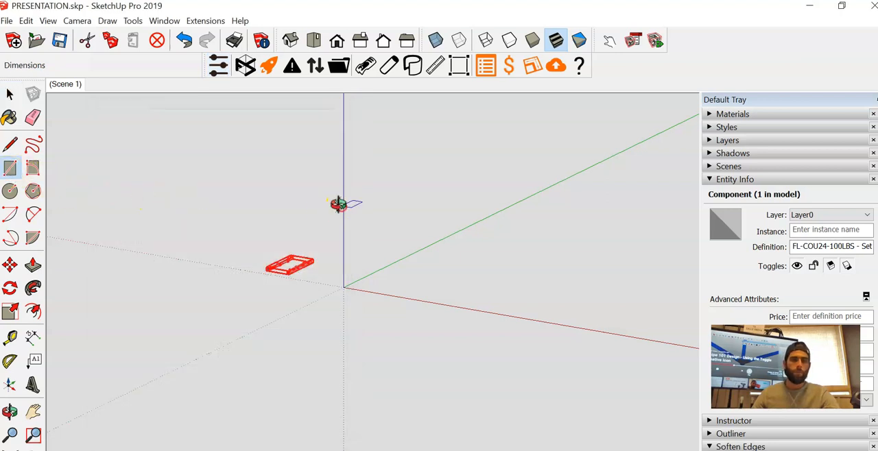
{"action": "scroll", "coordinate": [323, 345], "scroll_direction": "up", "scroll_amount": 3}
{"action": "scroll", "coordinate": [364, 281], "scroll_direction": "up", "scroll_amount": 4}
{"action": "left_click", "coordinate": [348, 270]}
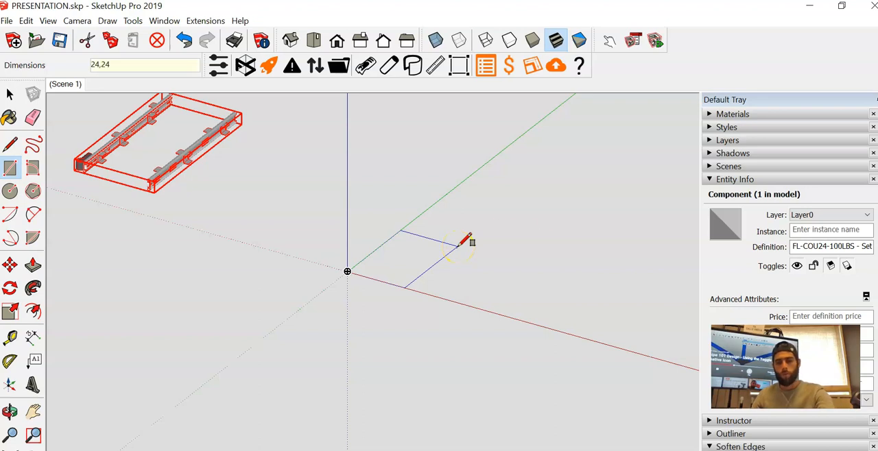
{"action": "key", "text": "Return"}
- Move the square's outer edge parallel to the green axis inward 1 5/16 inches along the red axis
{"action": "middle_click_drag", "start_coordinate": [461, 247], "coordinate": [520, 216]}
{"action": "key", "text": "space"}
{"action": "left_click_drag", "start_coordinate": [510, 186], "coordinate": [571, 321]}
{"action": "middle_click_drag", "start_coordinate": [571, 321], "coordinate": [537, 343]}
{"action": "key", "text": "m"}
{"action": "left_click", "coordinate": [532, 342]}
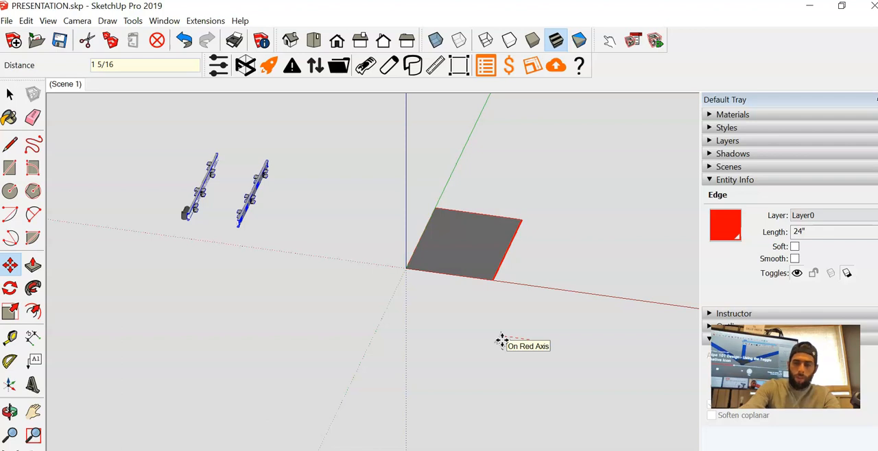
{"action": "key", "text": "Escape"}
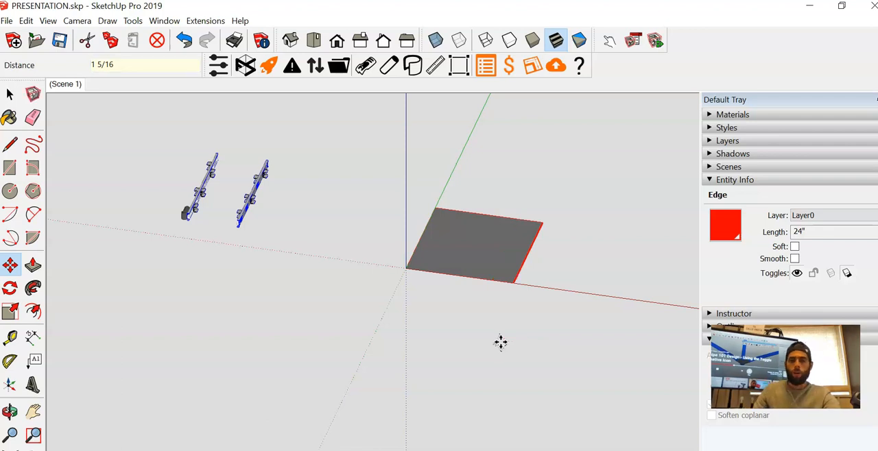
{"action": "key", "text": "space"}
{"action": "left_click", "coordinate": [527, 297]}
- Move the rectangle's far edge parallel to the red axis inward 1 5/16 inches along the green axis
{"action": "middle_click_drag", "start_coordinate": [527, 298], "coordinate": [223, 321]}
{"action": "left_click_drag", "start_coordinate": [402, 231], "coordinate": [489, 371]}
{"action": "key", "text": "m"}
{"action": "left_click", "coordinate": [486, 368]}
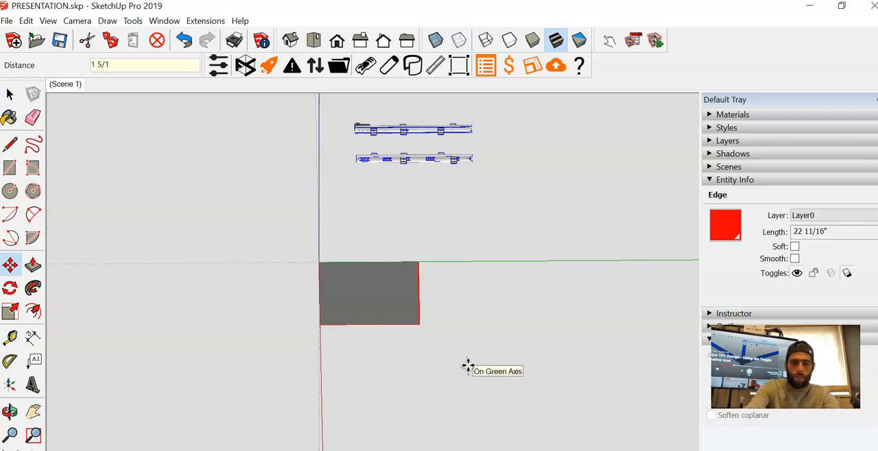
{"action": "left_click", "coordinate": [468, 365]}
{"action": "key", "text": "space"}
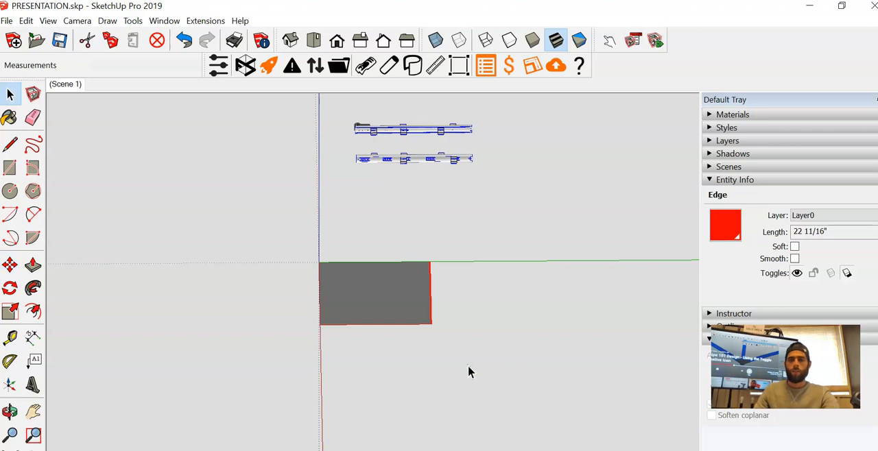
{"action": "left_click", "coordinate": [468, 365]}
- Check the length of the rectangle's edge on the red axis with a temporary dimension and delete that dimension
{"action": "middle_click_drag", "start_coordinate": [468, 364], "coordinate": [487, 400]}
{"action": "left_click", "coordinate": [33, 338]}
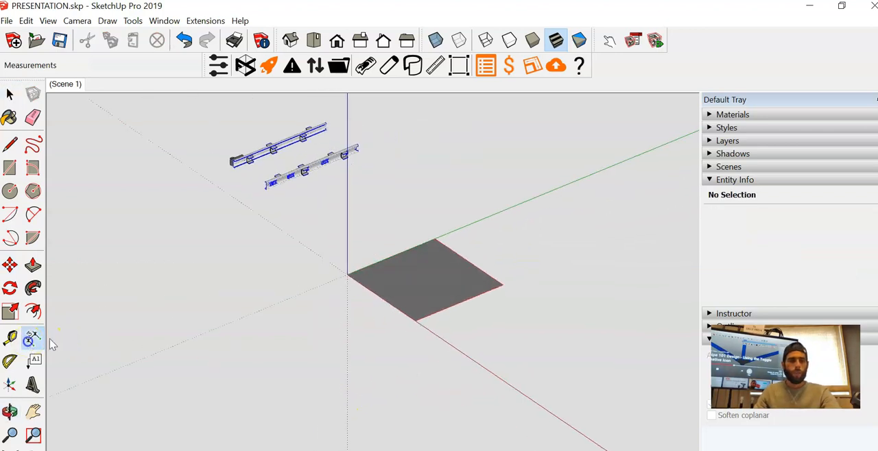
{"action": "middle_click_drag", "start_coordinate": [178, 336], "coordinate": [238, 345]}
{"action": "scroll", "coordinate": [379, 296], "scroll_direction": "up", "scroll_amount": 3}
{"action": "left_click", "coordinate": [380, 254]}
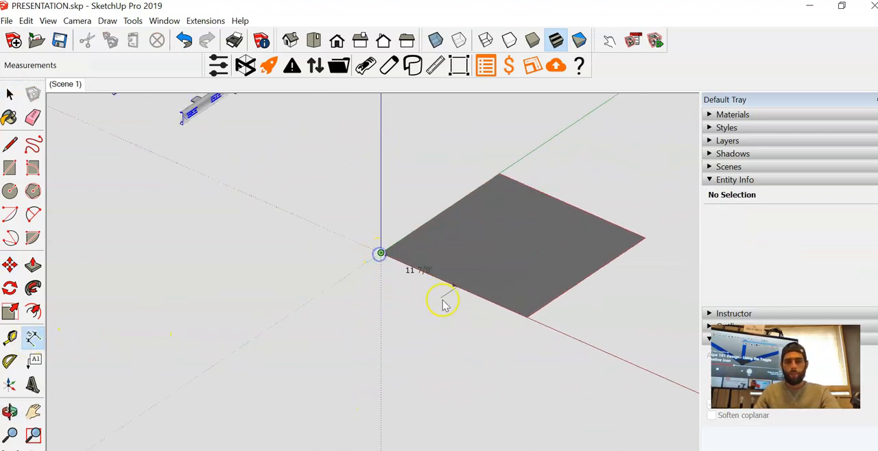
{"action": "left_click", "coordinate": [527, 317]}
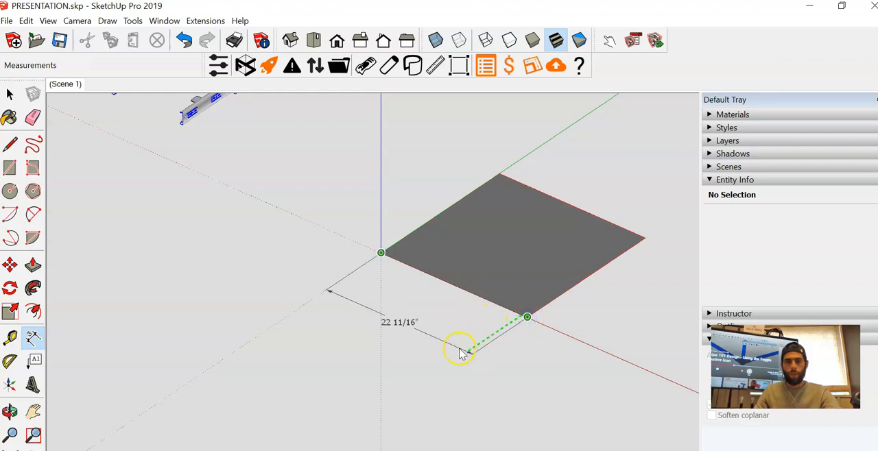
{"action": "left_click", "coordinate": [459, 350]}
{"action": "key", "text": "space"}
{"action": "left_click", "coordinate": [405, 322]}
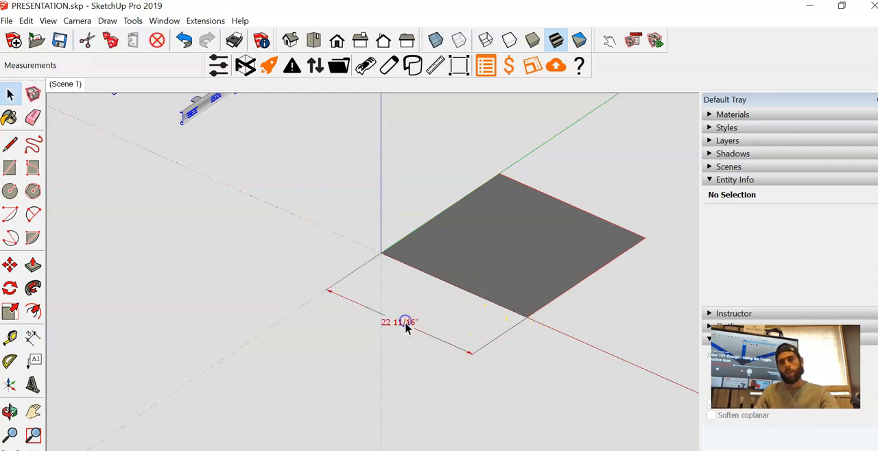
{"action": "key", "text": "Delete"}
- Turn on the Flexpipe drawing mode that keeps only the frame edges without faces
{"action": "scroll", "coordinate": [389, 323], "scroll_direction": "down", "scroll_amount": 1}
{"action": "scroll", "coordinate": [390, 323], "scroll_direction": "down", "scroll_amount": 2}
{"action": "middle_click_drag", "start_coordinate": [389, 322], "coordinate": [419, 330]}
{"action": "scroll", "coordinate": [381, 323], "scroll_direction": "down", "scroll_amount": 1}
{"action": "left_click", "coordinate": [246, 73]}
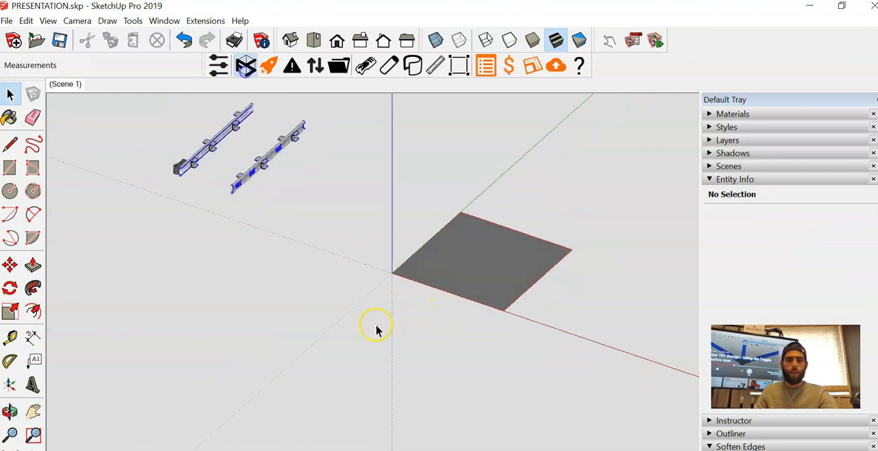
- Push/pull the ground square up 36 inches and delete the remaining bottom face
{"action": "scroll", "coordinate": [377, 330], "scroll_direction": "down", "scroll_amount": 2}
{"action": "scroll", "coordinate": [492, 266], "scroll_direction": "up", "scroll_amount": 1}
{"action": "middle_click", "coordinate": [494, 266]}
{"action": "key", "text": "p"}
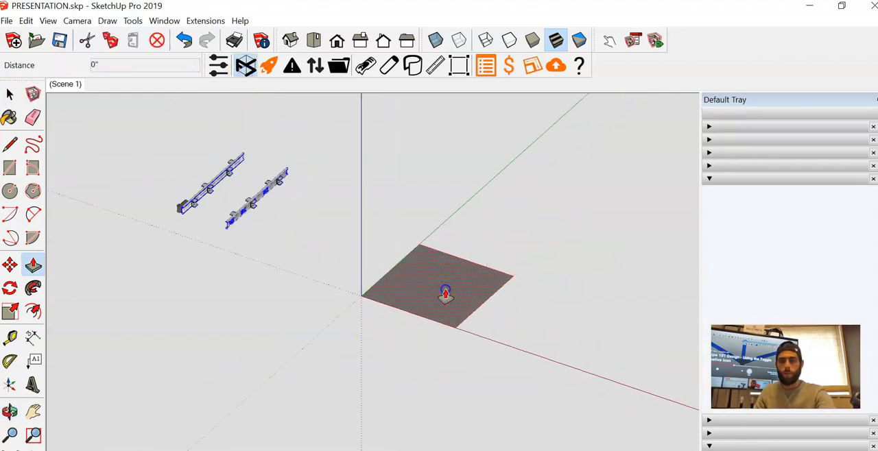
{"action": "left_click", "coordinate": [446, 293]}
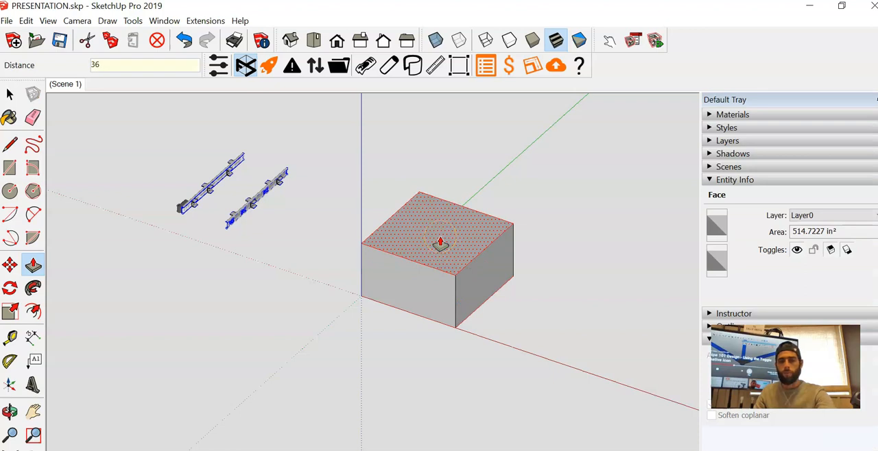
{"action": "key", "text": "Return"}
{"action": "key", "text": "space"}
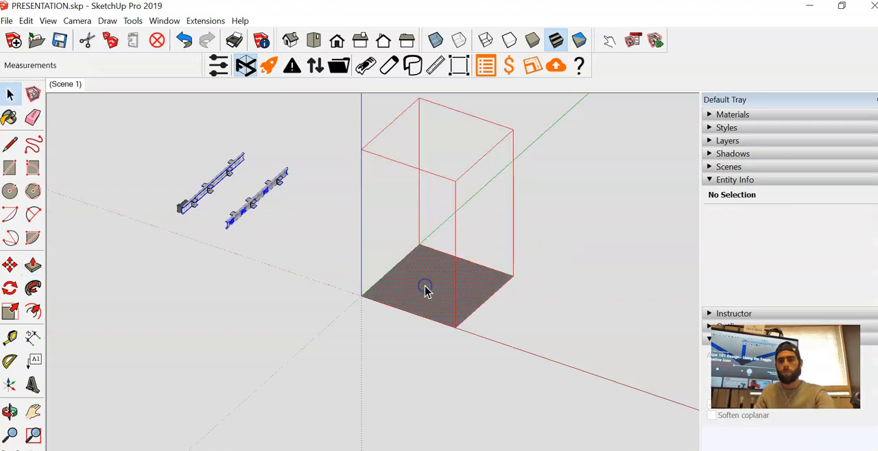
{"action": "key", "text": "Delete"}
- Copy the frame's two top side edges parallel to the green axis straight down to form lower side rails
{"action": "scroll", "coordinate": [404, 303], "scroll_direction": "down", "scroll_amount": 2}
{"action": "middle_click_drag", "start_coordinate": [400, 311], "coordinate": [400, 289]}
{"action": "mouse_move", "coordinate": [401, 348]}
{"action": "middle_mouse_down"}
{"action": "mouse_move", "coordinate": [391, 304]}
{"action": "mouse_move", "coordinate": [392, 314]}
{"action": "middle_mouse_up"}
{"action": "left_click_drag", "start_coordinate": [347, 138], "coordinate": [390, 164]}
{"action": "scroll", "coordinate": [402, 177], "scroll_direction": "up", "scroll_amount": 3}
{"action": "left_click", "coordinate": [491, 202], "text": "ctrl"}
{"action": "key", "text": "m"}
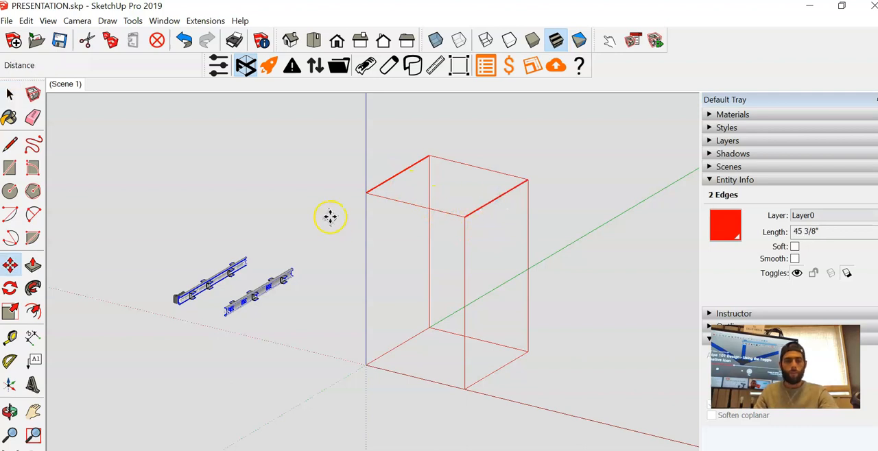
{"action": "left_click", "coordinate": [366, 194]}
{"action": "key", "text": "Return"}
{"action": "key", "text": "space"}
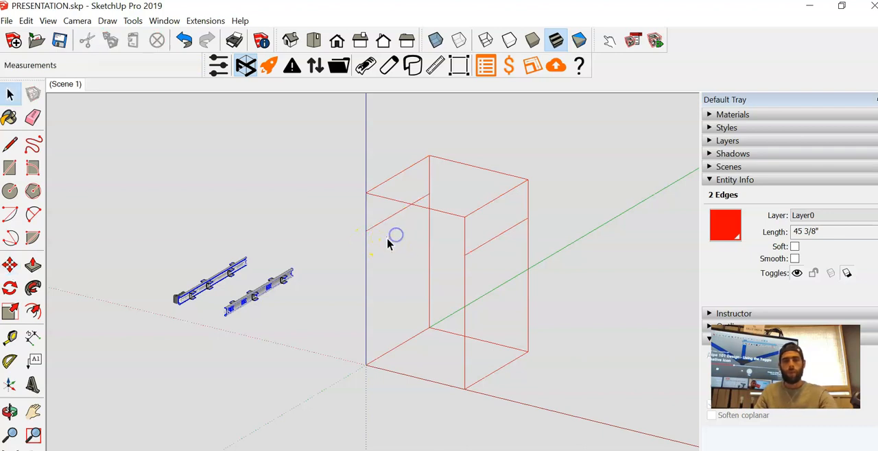
{"action": "left_click", "coordinate": [388, 241]}
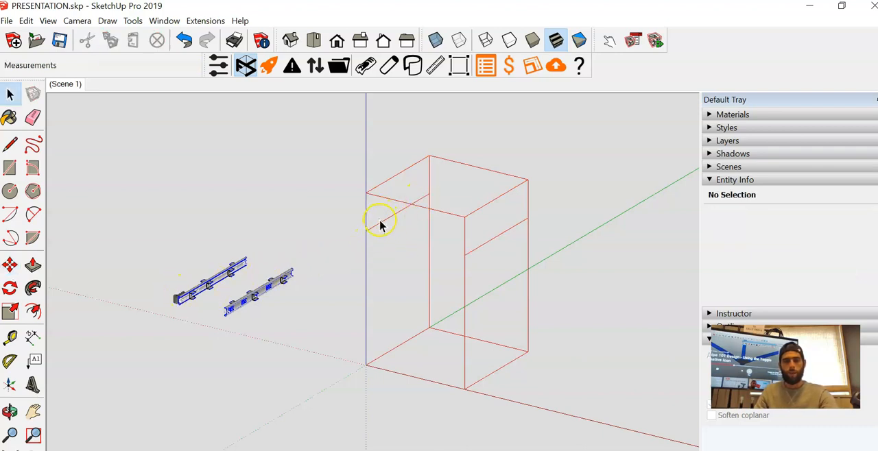
- Place a Tape Measure guide line 1 13/16 inches inward from the lower side rail on the blue-axis side
{"action": "middle_click_drag", "start_coordinate": [384, 233], "coordinate": [441, 261]}
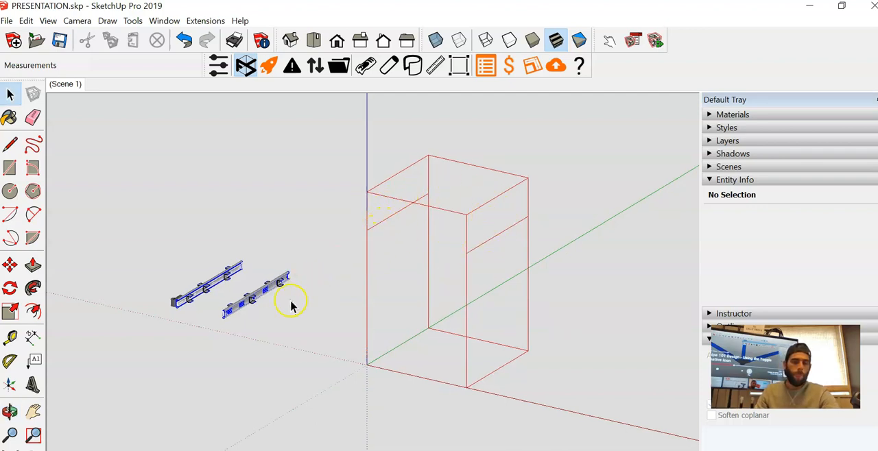
{"action": "scroll", "coordinate": [383, 243], "scroll_direction": "up", "scroll_amount": 2}
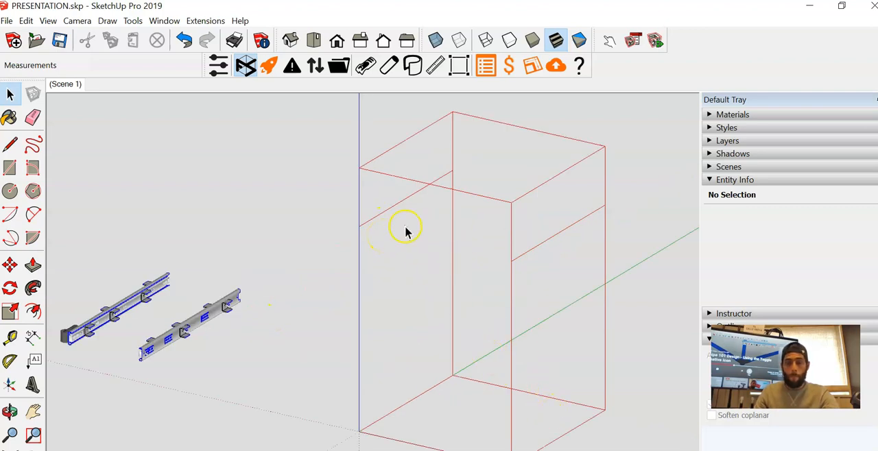
{"action": "key", "text": "t"}
{"action": "scroll", "coordinate": [398, 216], "scroll_direction": "up", "scroll_amount": 2}
{"action": "left_click", "coordinate": [356, 221]}
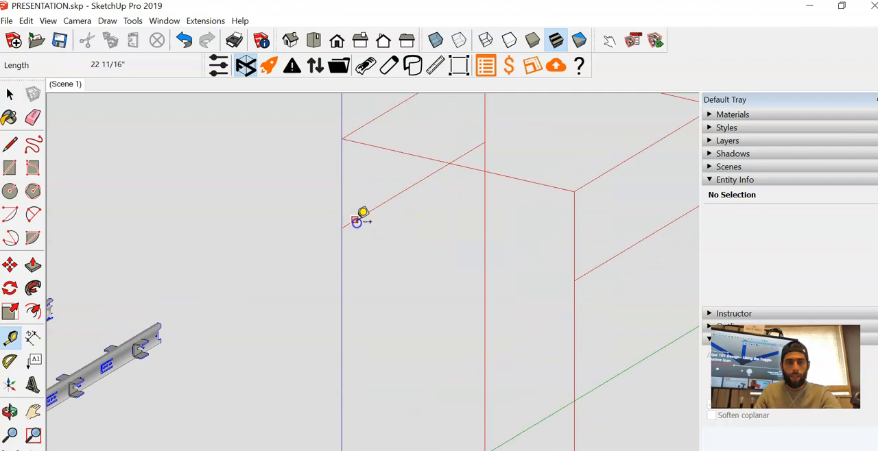
{"action": "middle_click_drag", "start_coordinate": [382, 235], "coordinate": [470, 235]}
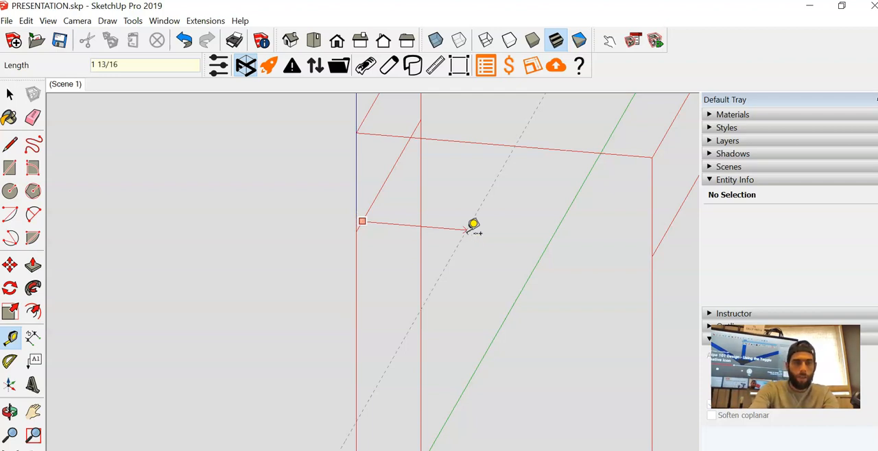
{"action": "left_click", "coordinate": [473, 227]}
- Place a matching guide line 1 13/16 inches inward from the opposite lower side rail
{"action": "scroll", "coordinate": [514, 228], "scroll_direction": "down", "scroll_amount": 3}
{"action": "scroll", "coordinate": [463, 247], "scroll_direction": "up", "scroll_amount": 5}
{"action": "left_click", "coordinate": [491, 224]}
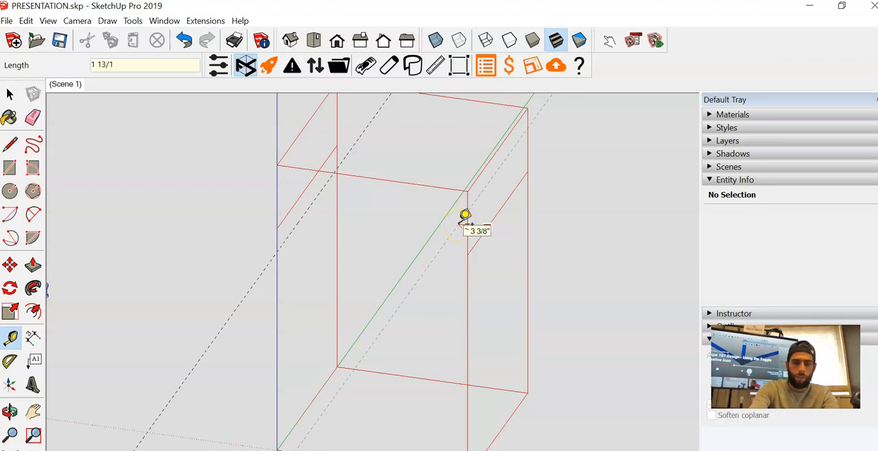
{"action": "key", "text": "space"}
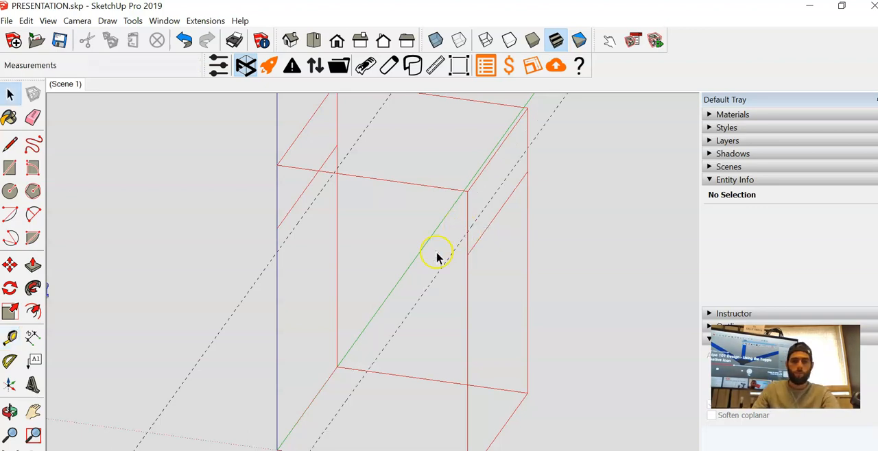
- Copy the lower side rail on the blue-axis side inward onto its guide line, 1 13/16 inches away
{"action": "scroll", "coordinate": [412, 261], "scroll_direction": "down", "scroll_amount": 3}
{"action": "scroll", "coordinate": [315, 257], "scroll_direction": "up", "scroll_amount": 6}
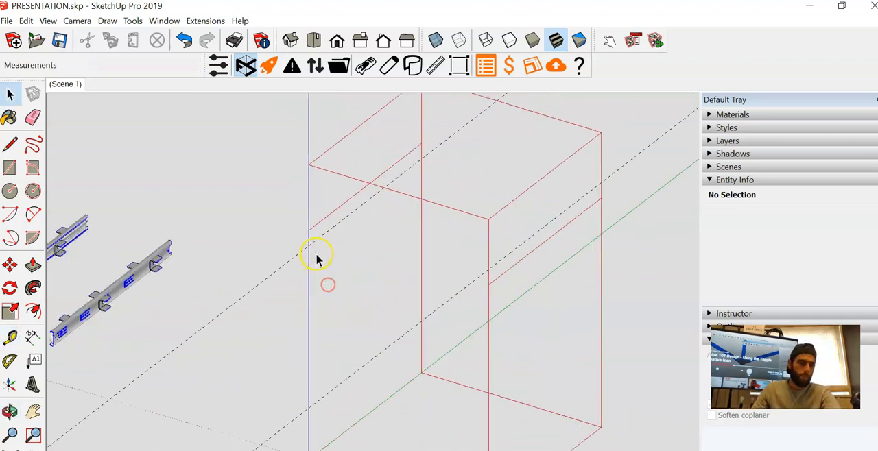
{"action": "left_click", "coordinate": [322, 207]}
{"action": "key", "text": "m"}
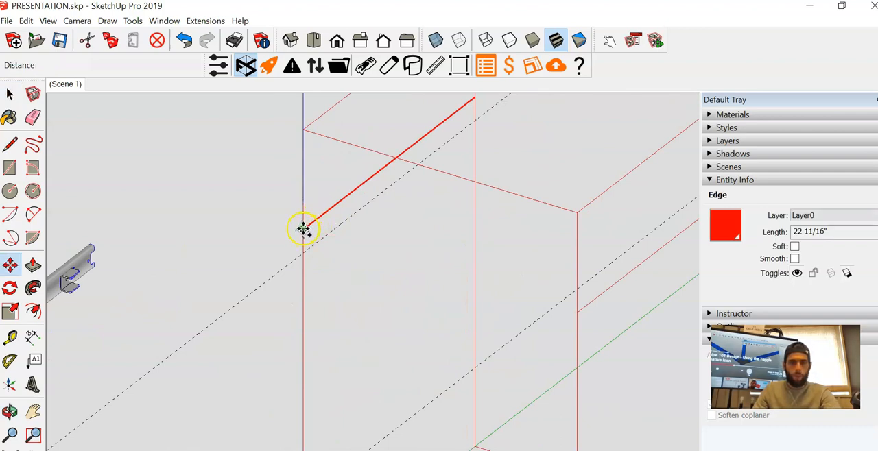
{"action": "left_click", "coordinate": [303, 230]}
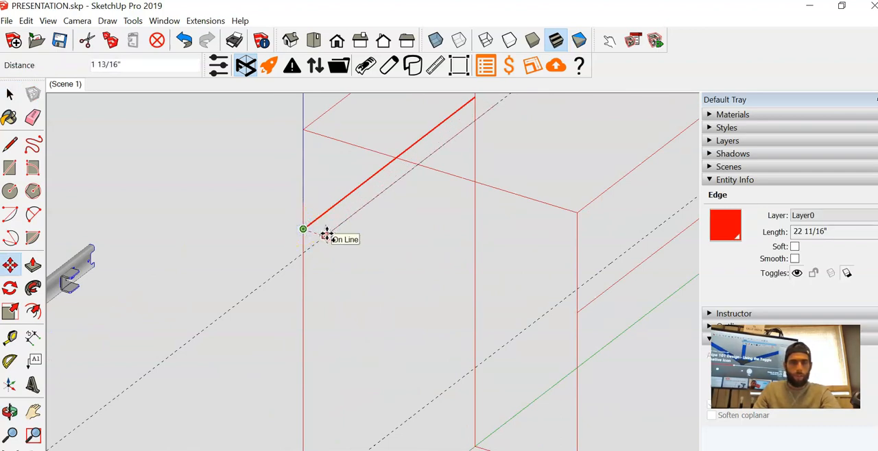
{"action": "key", "text": "space"}
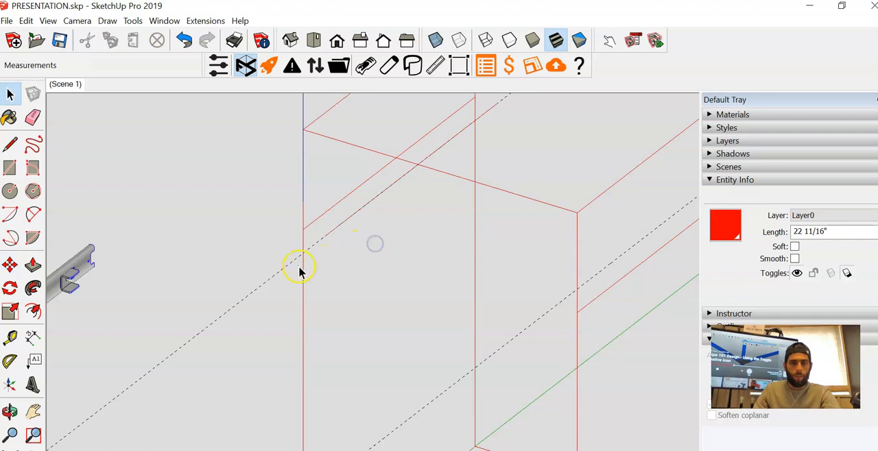
- Delete the guide line beneath the copied inner rail on the blue-axis side
{"action": "left_click", "coordinate": [290, 267]}
{"action": "left_click", "coordinate": [287, 264]}
{"action": "key", "text": "Delete"}
{"action": "scroll", "coordinate": [286, 264], "scroll_direction": "down", "scroll_amount": 4}
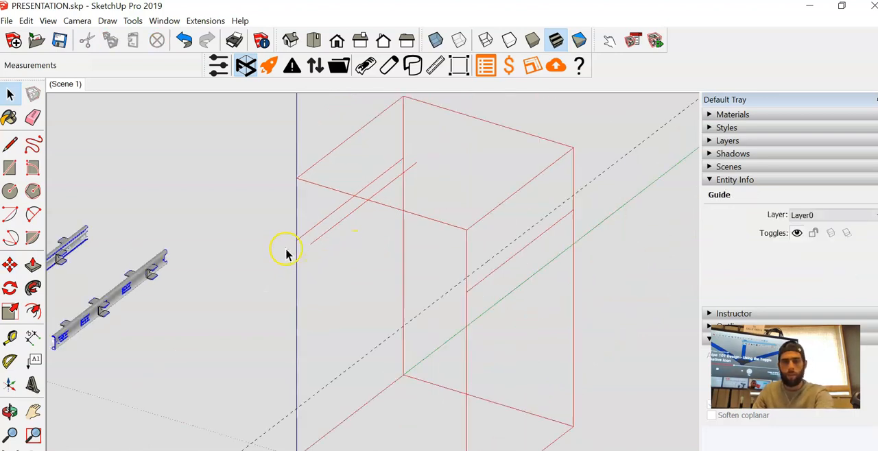
- Copy the opposite lower side rail 1 13/16 inches inward along the red axis
{"action": "scroll", "coordinate": [411, 254], "scroll_direction": "up", "scroll_amount": 5}
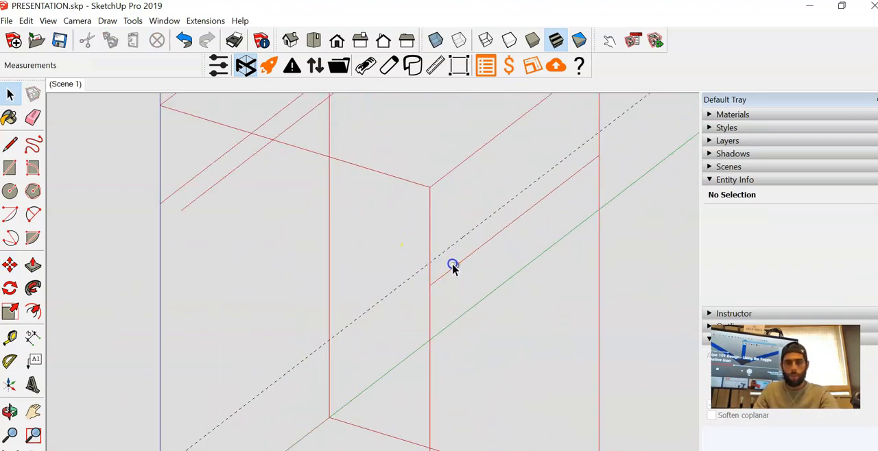
{"action": "left_click", "coordinate": [453, 268]}
{"action": "key", "text": "m"}
{"action": "scroll", "coordinate": [418, 289], "scroll_direction": "up", "scroll_amount": 3}
{"action": "left_click", "coordinate": [439, 275]}
{"action": "left_click", "coordinate": [411, 265]}
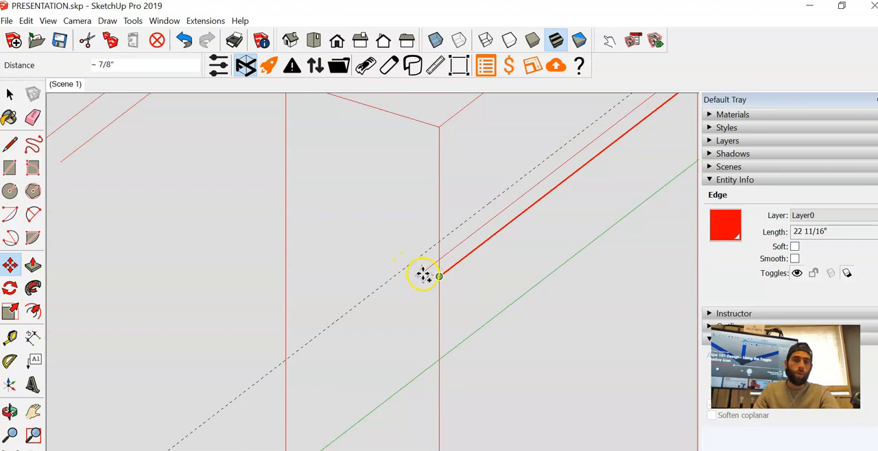
{"action": "type", "text": "1 13/16"}
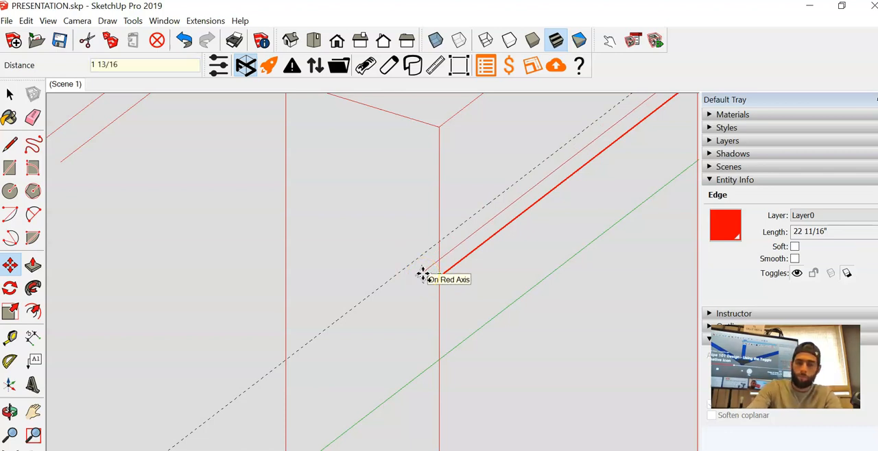
{"action": "key", "text": "Return"}
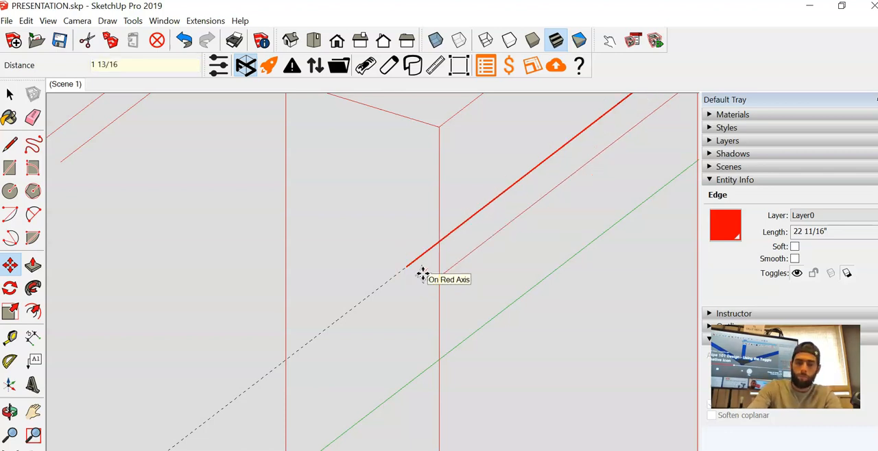
{"action": "key", "text": "space"}
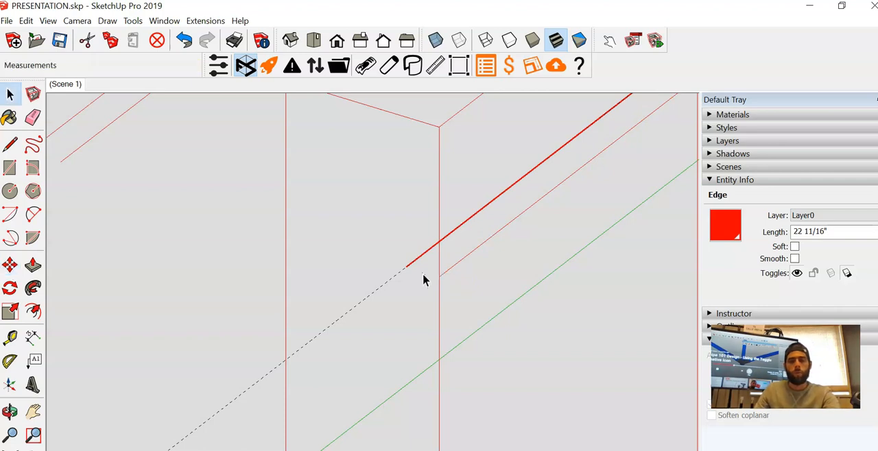
- Delete the remaining guide line along the second inner rail
{"action": "left_click", "coordinate": [403, 317]}
{"action": "left_click", "coordinate": [378, 288]}
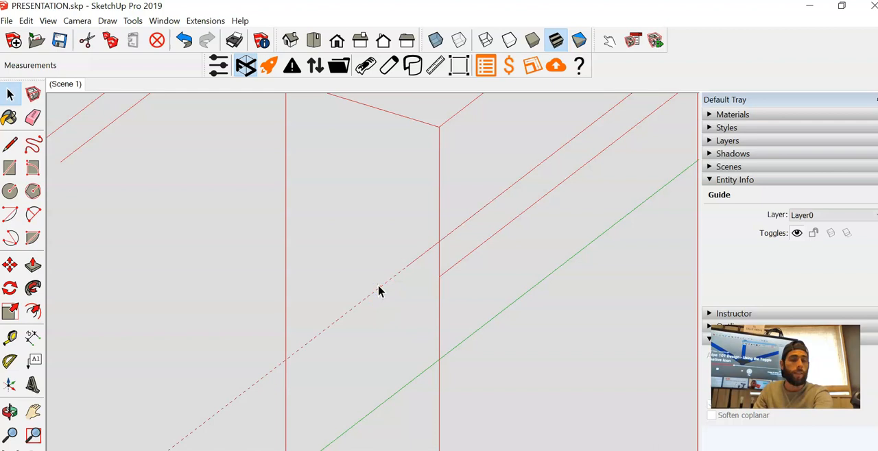
{"action": "key", "text": "Delete"}
{"action": "middle_click_drag", "start_coordinate": [379, 290], "coordinate": [387, 254]}
- Connect the back ends and the front ends of the two inner rails with lines to close the drawer rectangle
{"action": "key", "text": "l"}
{"action": "scroll", "coordinate": [358, 179], "scroll_direction": "up", "scroll_amount": 2}
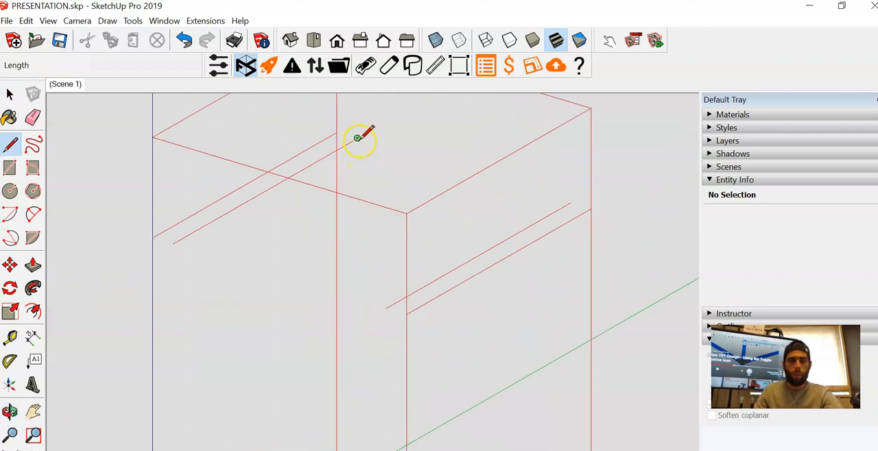
{"action": "left_click", "coordinate": [358, 138]}
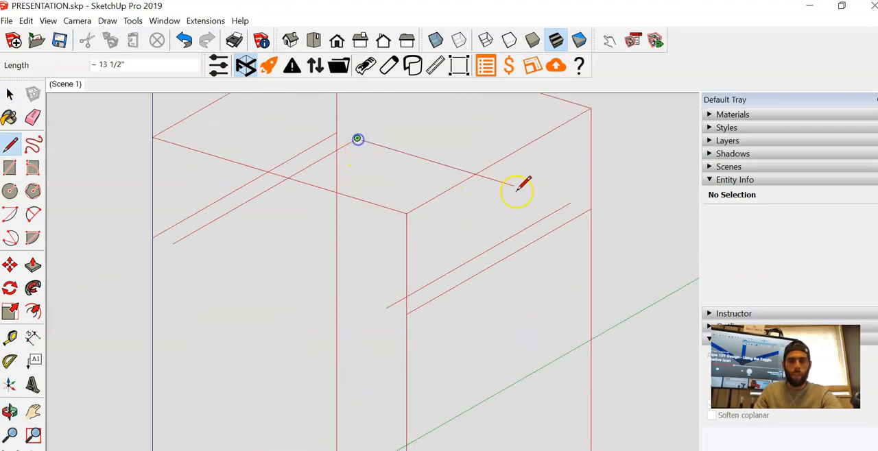
{"action": "left_click", "coordinate": [569, 202]}
{"action": "key", "text": "space"}
{"action": "key", "text": "l"}
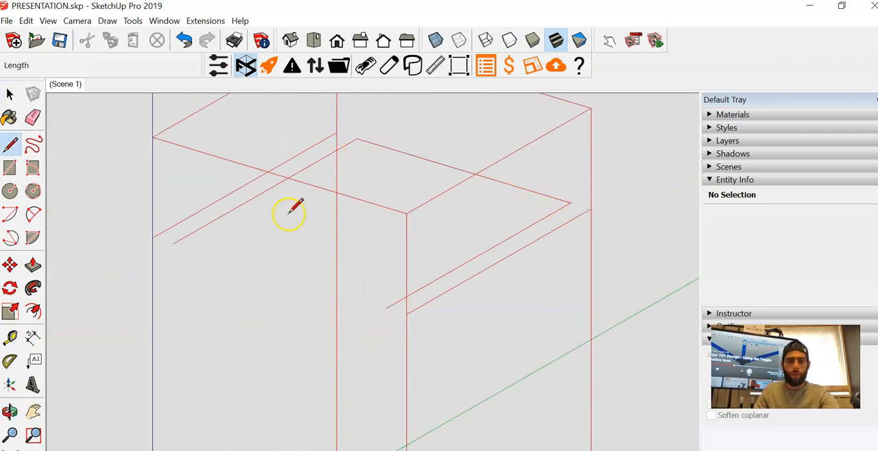
{"action": "left_click", "coordinate": [172, 244]}
{"action": "left_click", "coordinate": [387, 307]}
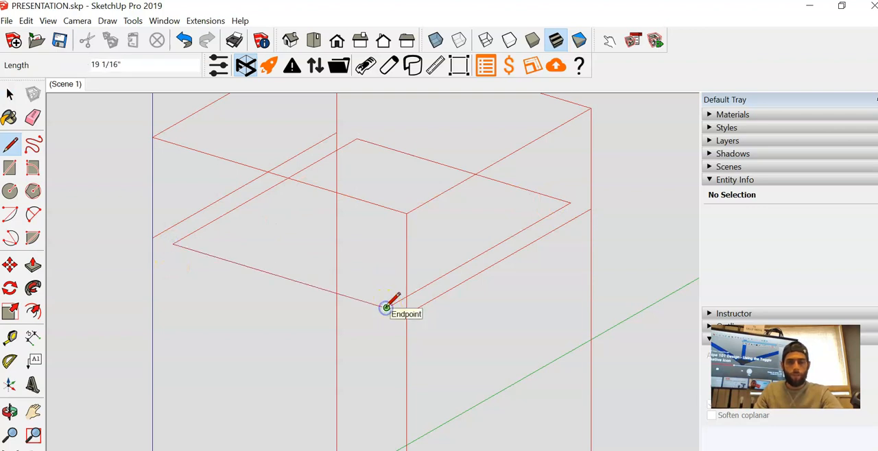
- Generate the red Flexpipe pipes and joints from the frame's lines
{"action": "scroll", "coordinate": [384, 304], "scroll_direction": "down", "scroll_amount": 5}
{"action": "middle_click_drag", "start_coordinate": [382, 300], "coordinate": [418, 264]}
{"action": "key", "text": "space"}
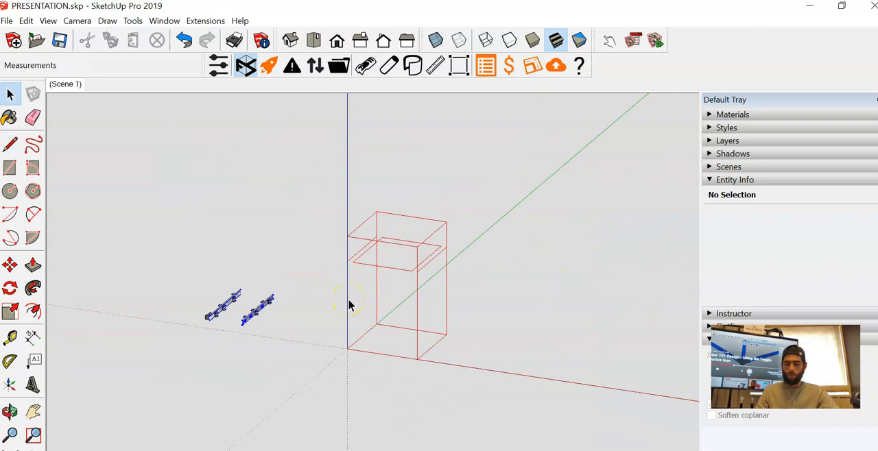
{"action": "left_click", "coordinate": [269, 66]}
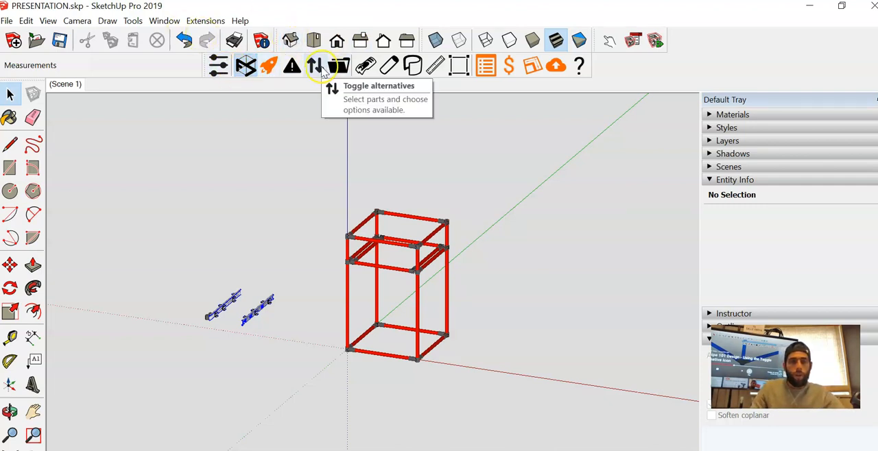
- Toggle the HJ-1 tee joint at the drawer rectangle's front corner, opposite the blue axis, to its alternative orientation
{"action": "scroll", "coordinate": [422, 258], "scroll_direction": "up", "scroll_amount": 5}
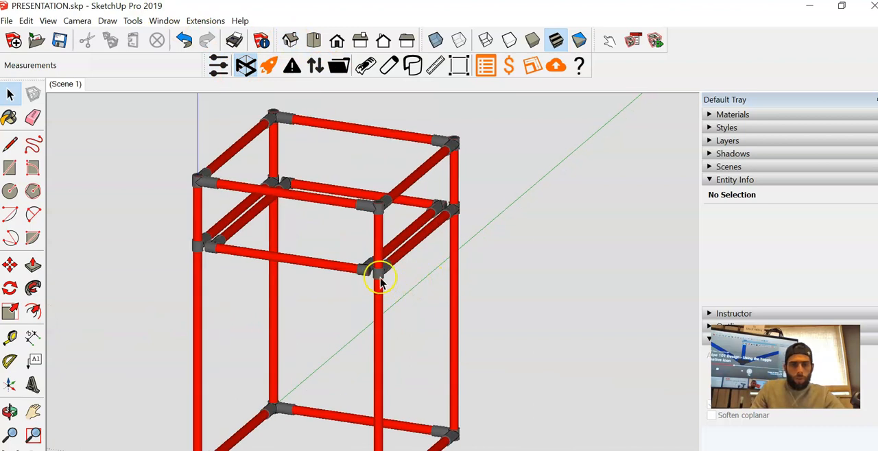
{"action": "middle_click_drag", "start_coordinate": [252, 270], "coordinate": [295, 314]}
{"action": "scroll", "coordinate": [227, 275], "scroll_direction": "up", "scroll_amount": 3}
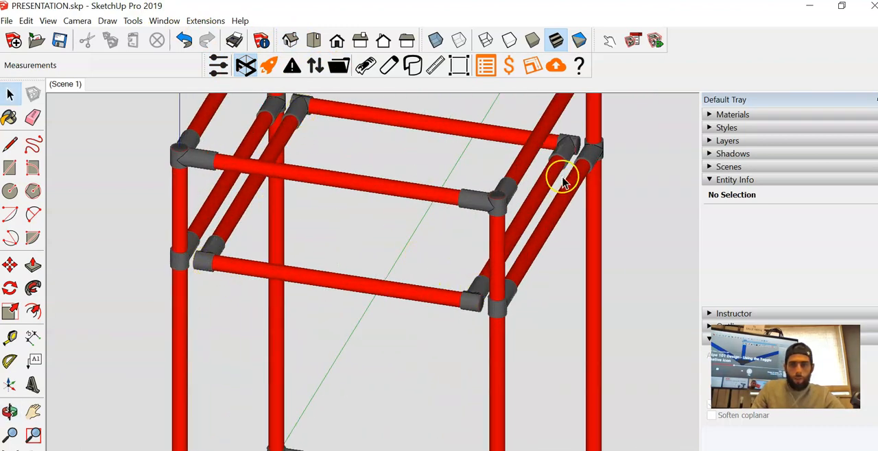
{"action": "middle_click_drag", "start_coordinate": [435, 290], "coordinate": [280, 253]}
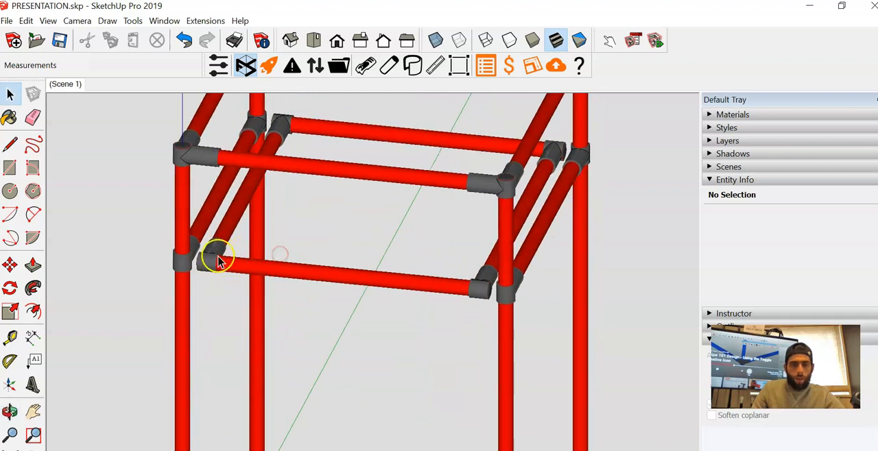
{"action": "mouse_move", "coordinate": [377, 245]}
{"action": "middle_mouse_down"}
{"action": "mouse_move", "coordinate": [515, 296]}
{"action": "mouse_move", "coordinate": [465, 310]}
{"action": "mouse_move", "coordinate": [449, 286]}
{"action": "middle_mouse_up"}
{"action": "left_click", "coordinate": [457, 296]}
{"action": "left_click", "coordinate": [315, 65]}
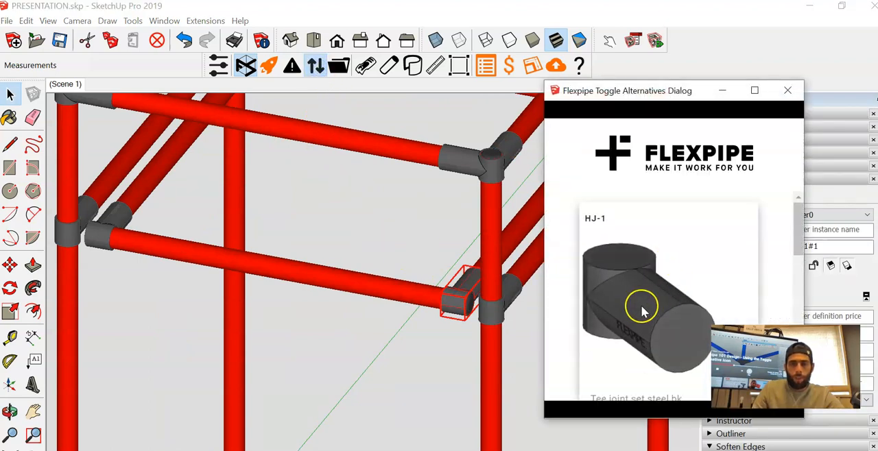
{"action": "left_click", "coordinate": [641, 311]}
- Toggle the same HJ-1 corner joint back to its previous orientation and close the alternatives dialog
{"action": "scroll", "coordinate": [384, 273], "scroll_direction": "down", "scroll_amount": 10}
{"action": "scroll", "coordinate": [385, 281], "scroll_direction": "up", "scroll_amount": 4}
{"action": "middle_click_drag", "start_coordinate": [401, 283], "coordinate": [457, 294]}
{"action": "scroll", "coordinate": [394, 286], "scroll_direction": "up", "scroll_amount": 2}
{"action": "left_click", "coordinate": [625, 290]}
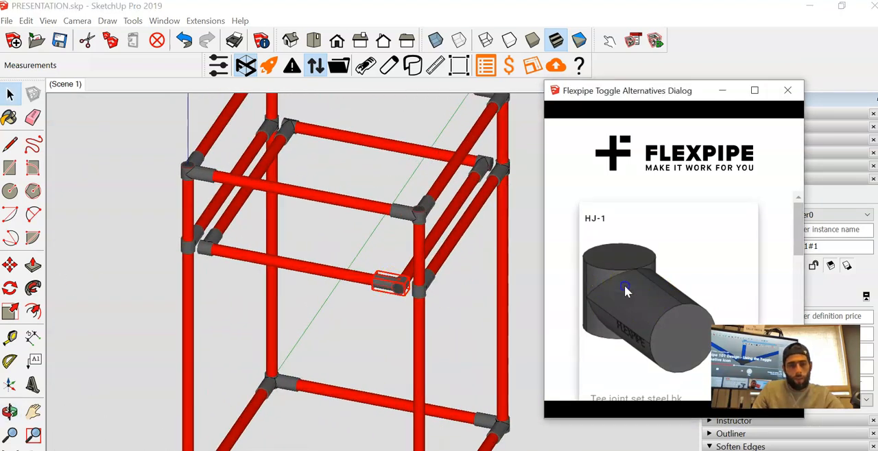
{"action": "scroll", "coordinate": [417, 278], "scroll_direction": "up", "scroll_amount": 3}
{"action": "scroll", "coordinate": [411, 283], "scroll_direction": "down", "scroll_amount": 3}
{"action": "left_click", "coordinate": [393, 300]}
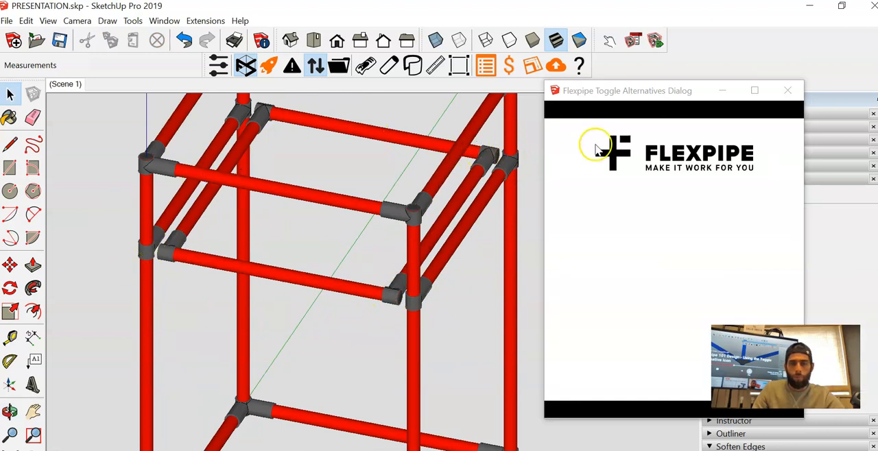
{"action": "left_click", "coordinate": [787, 92]}
- Move the FL-COU24-100LBS slide set in front view into the frame, just below the drawer's front pipe near the blue-axis post
{"action": "scroll", "coordinate": [388, 271], "scroll_direction": "down", "scroll_amount": 5}
{"action": "middle_click_drag", "start_coordinate": [389, 271], "coordinate": [398, 210]}
{"action": "middle_click_drag", "start_coordinate": [362, 216], "coordinate": [392, 254]}
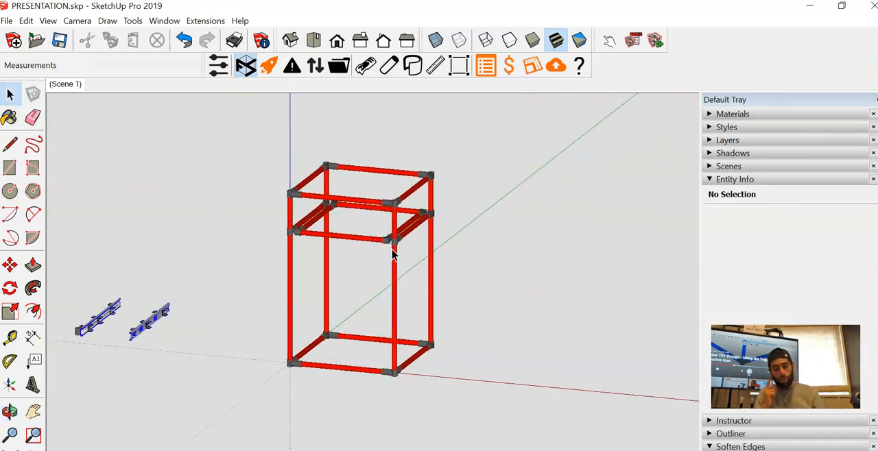
{"action": "left_click", "coordinate": [364, 250]}
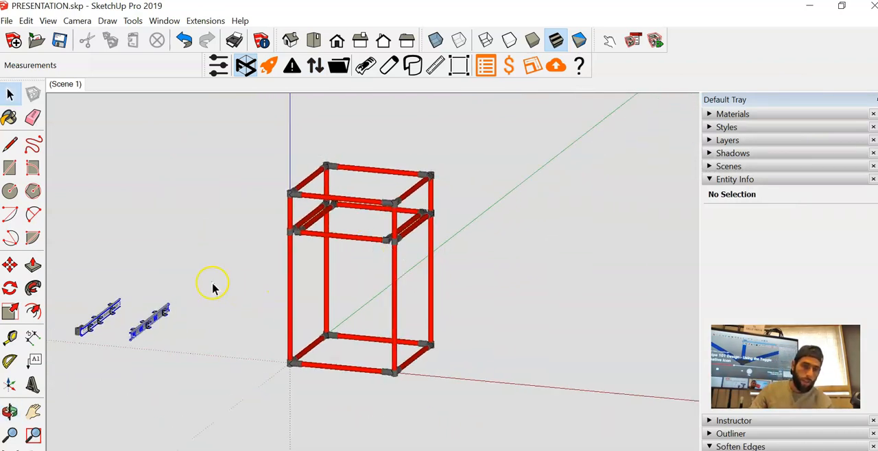
{"action": "left_click", "coordinate": [147, 327]}
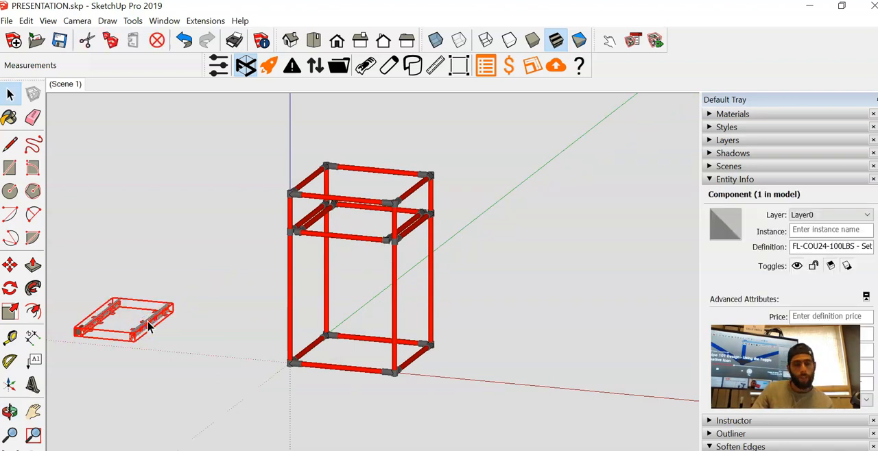
{"action": "left_click", "coordinate": [336, 40]}
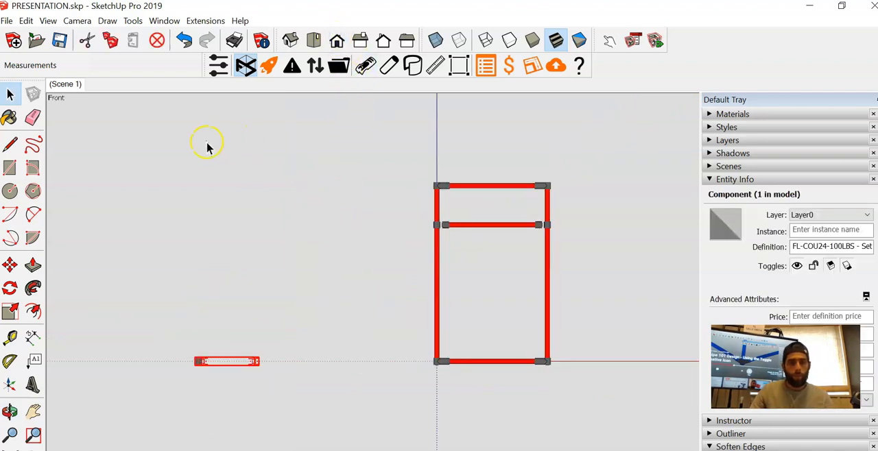
{"action": "left_click", "coordinate": [10, 265]}
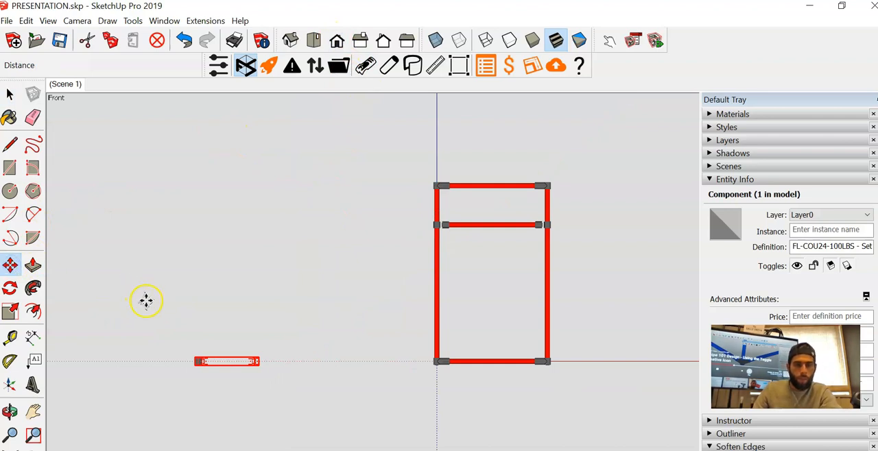
{"action": "left_click", "coordinate": [158, 361]}
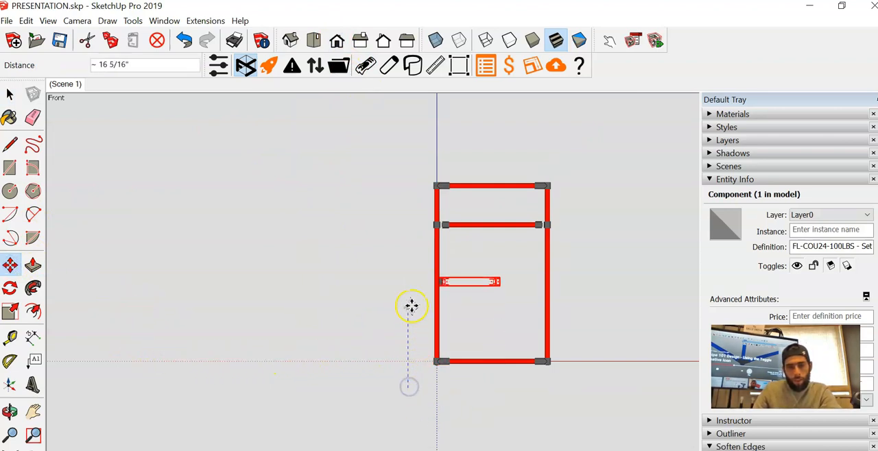
{"action": "scroll", "coordinate": [435, 258], "scroll_direction": "up", "scroll_amount": 1}
{"action": "scroll", "coordinate": [446, 260], "scroll_direction": "up", "scroll_amount": 1}
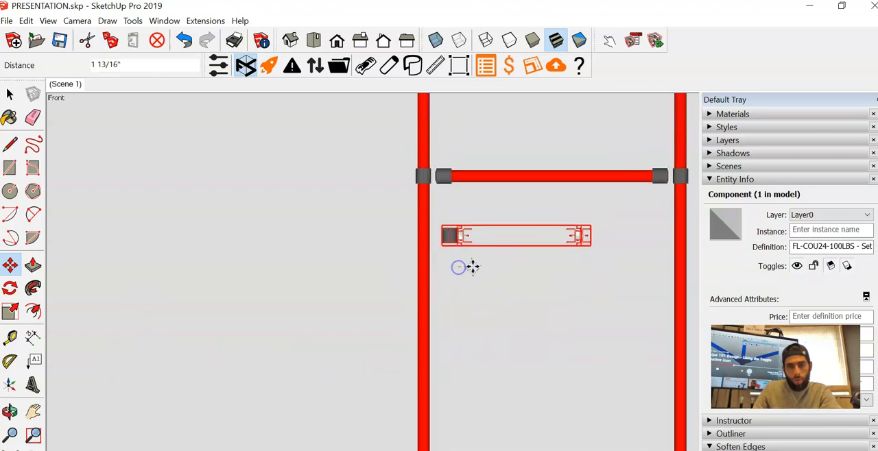
{"action": "scroll", "coordinate": [463, 262], "scroll_direction": "up", "scroll_amount": 2}
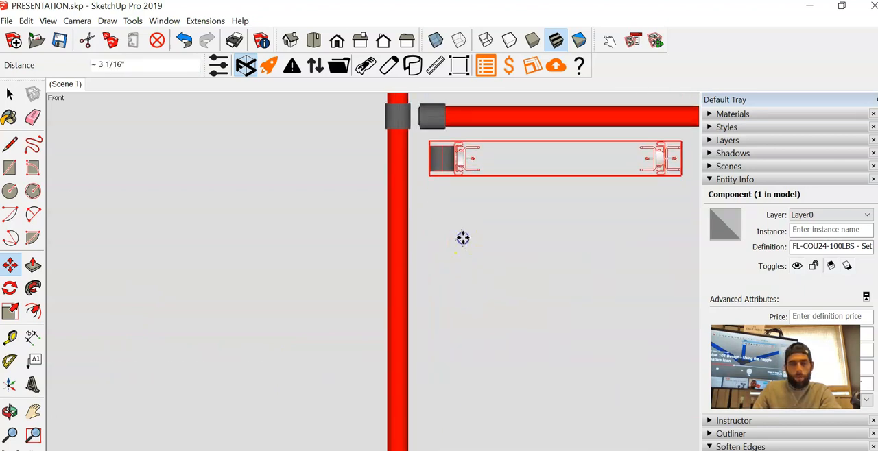
- Shift the slide set in top view so its front corner lines up with the frame's front corner at the origin
{"action": "left_click", "coordinate": [316, 44]}
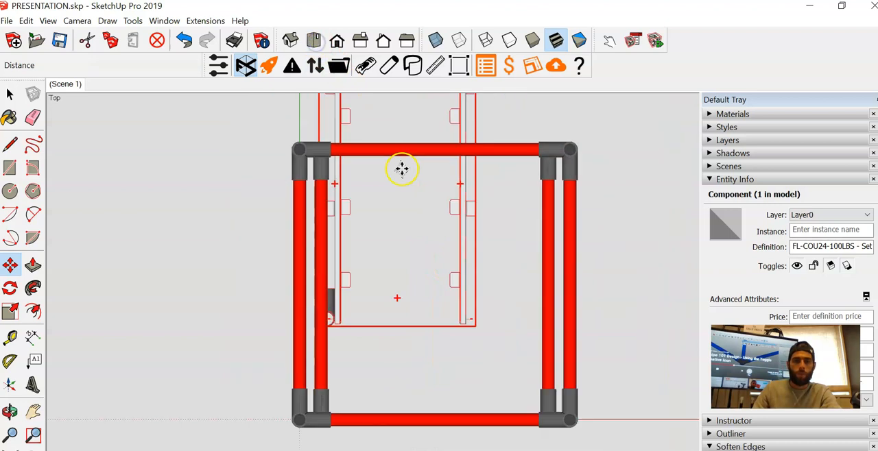
{"action": "left_click_drag", "start_coordinate": [277, 169], "coordinate": [283, 244]}
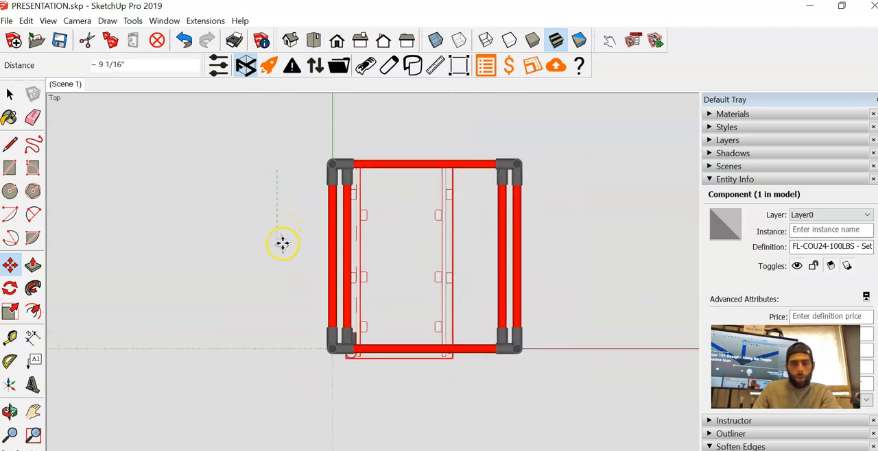
{"action": "scroll", "coordinate": [371, 370], "scroll_direction": "up", "scroll_amount": 4}
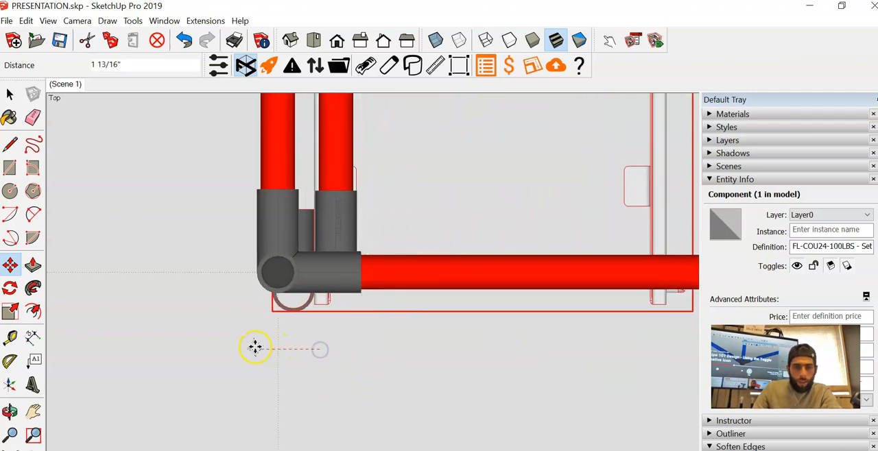
{"action": "scroll", "coordinate": [237, 288], "scroll_direction": "up", "scroll_amount": 3}
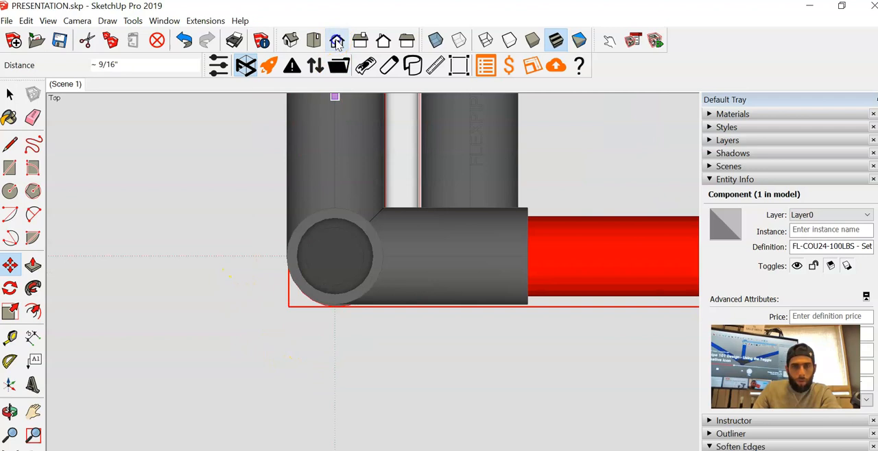
- Move the slide set up along the blue axis in front view, bringing its HJ-1 joint just below the frame's upper joint
{"action": "left_click", "coordinate": [337, 40]}
{"action": "scroll", "coordinate": [371, 216], "scroll_direction": "up", "scroll_amount": 6}
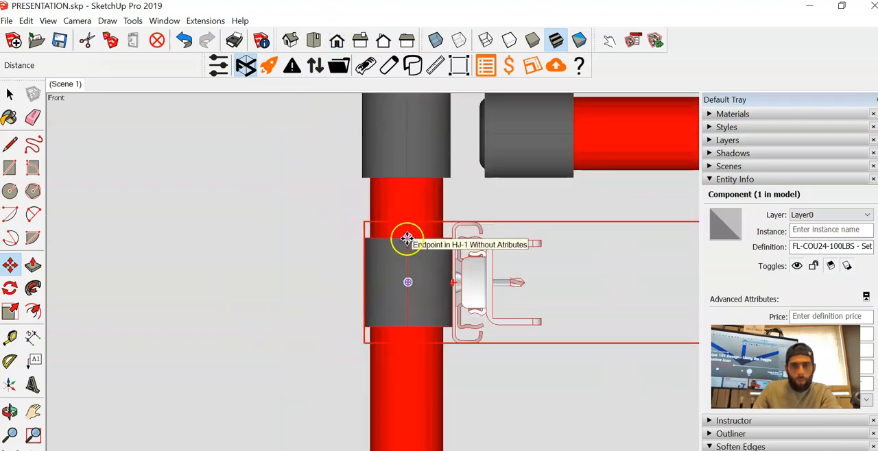
{"action": "scroll", "coordinate": [406, 180], "scroll_direction": "up", "scroll_amount": 2}
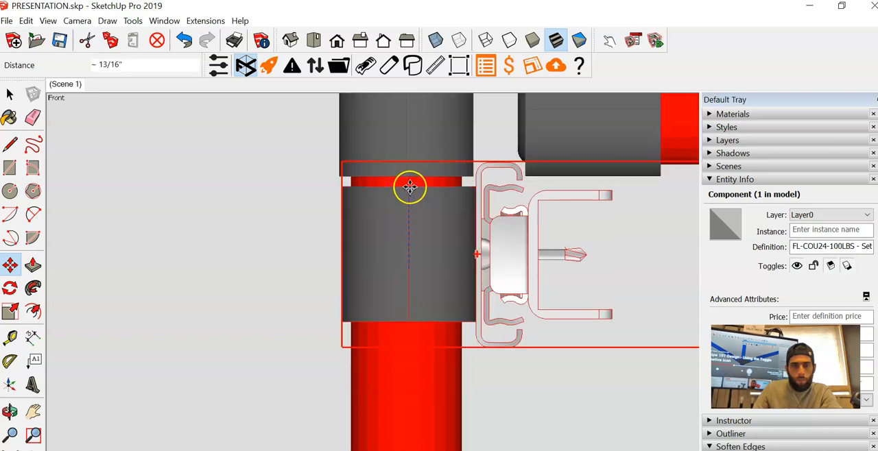
{"action": "scroll", "coordinate": [409, 186], "scroll_direction": "up", "scroll_amount": 3}
{"action": "scroll", "coordinate": [399, 164], "scroll_direction": "down", "scroll_amount": 1}
{"action": "left_click", "coordinate": [404, 180]}
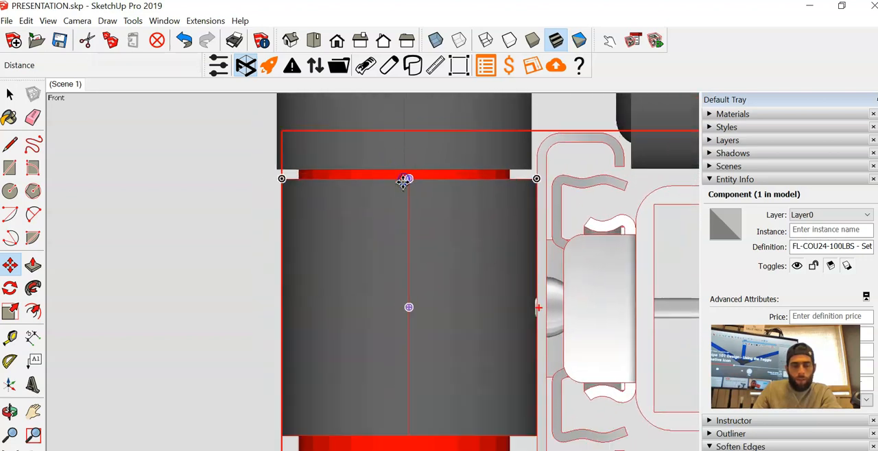
{"action": "scroll", "coordinate": [343, 196], "scroll_direction": "down", "scroll_amount": 5}
{"action": "mouse_move", "coordinate": [343, 196]}
{"action": "middle_mouse_down"}
{"action": "mouse_move", "coordinate": [358, 229]}
{"action": "mouse_move", "coordinate": [355, 196]}
{"action": "mouse_move", "coordinate": [347, 205]}
{"action": "middle_mouse_up"}
{"action": "left_click", "coordinate": [314, 39]}
{"action": "scroll", "coordinate": [323, 300], "scroll_direction": "up", "scroll_amount": 8}
{"action": "middle_click_drag", "start_coordinate": [330, 304], "coordinate": [343, 286]}
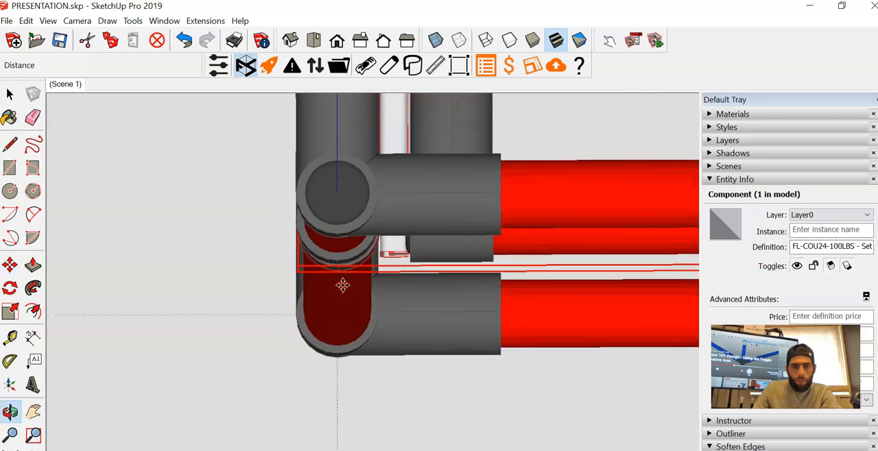
{"action": "scroll", "coordinate": [331, 275], "scroll_direction": "up", "scroll_amount": 5}
{"action": "left_click", "coordinate": [195, 204]}
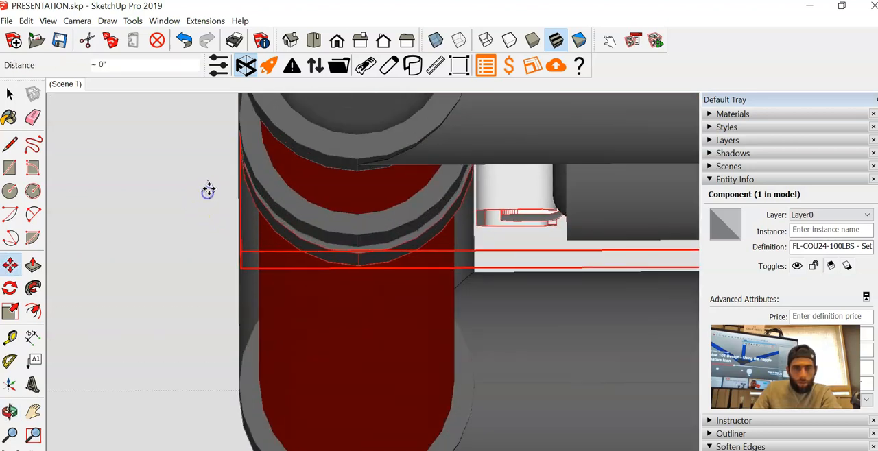
{"action": "left_click", "coordinate": [208, 182]}
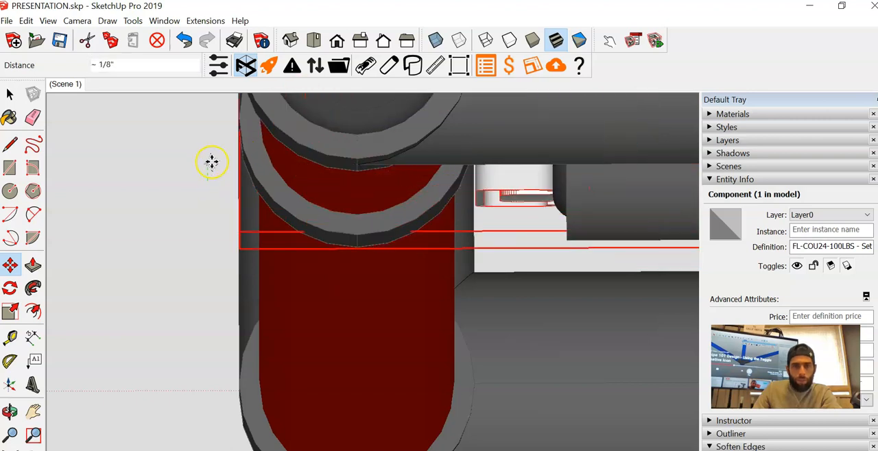
{"action": "key", "text": "space"}
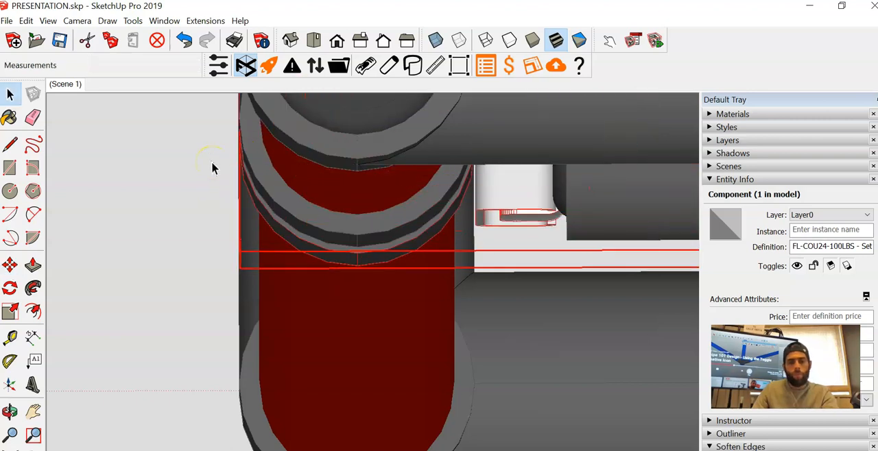
- Move the slide set vertically in front view until its HJ-1 joint butts against the frame joint above, and deselect it
{"action": "left_click", "coordinate": [341, 44]}
{"action": "scroll", "coordinate": [357, 232], "scroll_direction": "down", "scroll_amount": 12}
{"action": "scroll", "coordinate": [300, 173], "scroll_direction": "up", "scroll_amount": 3}
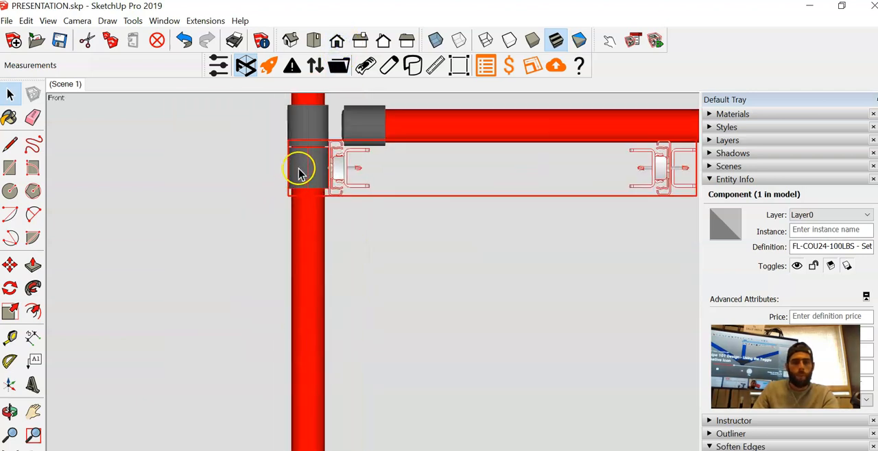
{"action": "scroll", "coordinate": [299, 168], "scroll_direction": "up", "scroll_amount": 2}
{"action": "key", "text": "m"}
{"action": "scroll", "coordinate": [308, 141], "scroll_direction": "up", "scroll_amount": 5}
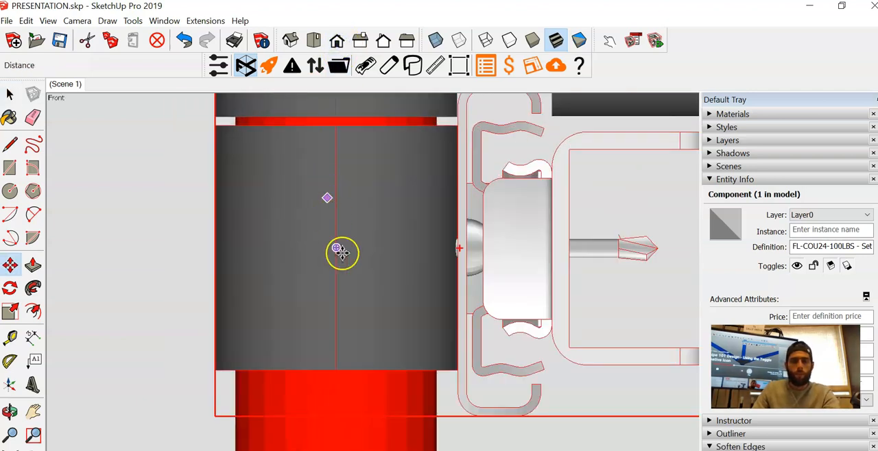
{"action": "scroll", "coordinate": [341, 206], "scroll_direction": "down", "scroll_amount": 3}
{"action": "scroll", "coordinate": [336, 245], "scroll_direction": "up", "scroll_amount": 8}
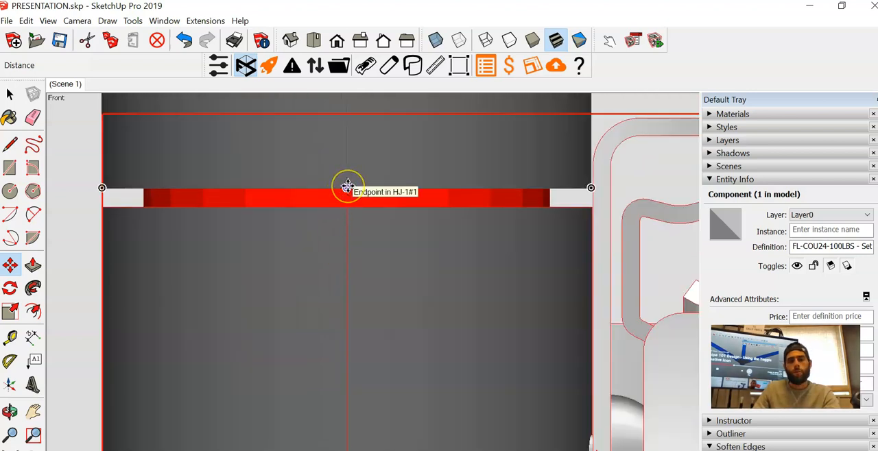
{"action": "left_click_drag", "start_coordinate": [347, 188], "coordinate": [348, 202]}
{"action": "scroll", "coordinate": [348, 203], "scroll_direction": "up", "scroll_amount": 10}
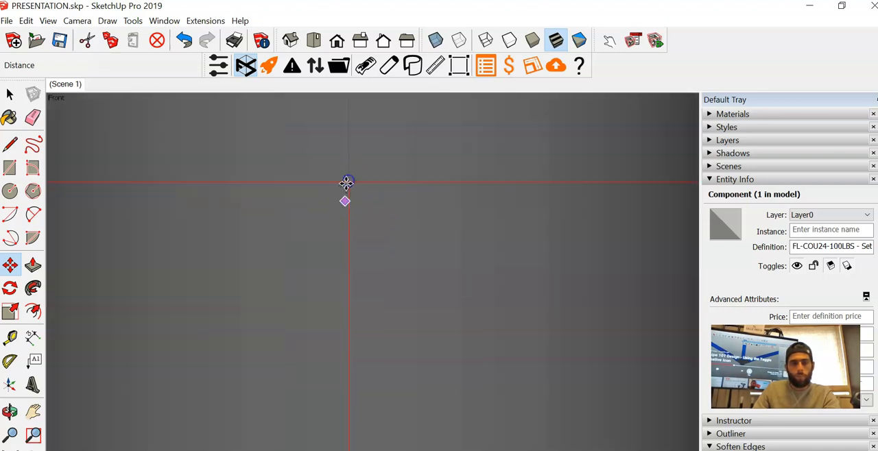
{"action": "scroll", "coordinate": [347, 182], "scroll_direction": "down", "scroll_amount": 8}
{"action": "scroll", "coordinate": [312, 237], "scroll_direction": "down", "scroll_amount": 2}
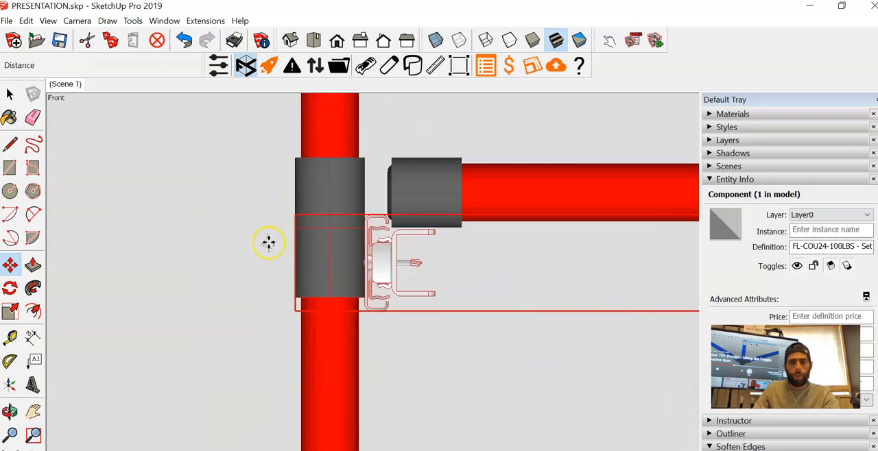
{"action": "key", "text": "space"}
{"action": "left_click", "coordinate": [250, 246]}
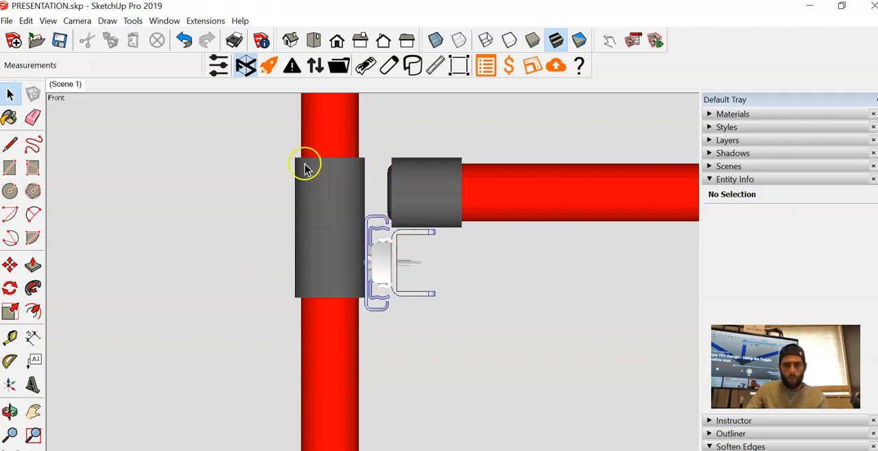
{"action": "scroll", "coordinate": [238, 199], "scroll_direction": "down", "scroll_amount": 6}
{"action": "scroll", "coordinate": [412, 219], "scroll_direction": "up", "scroll_amount": 2}
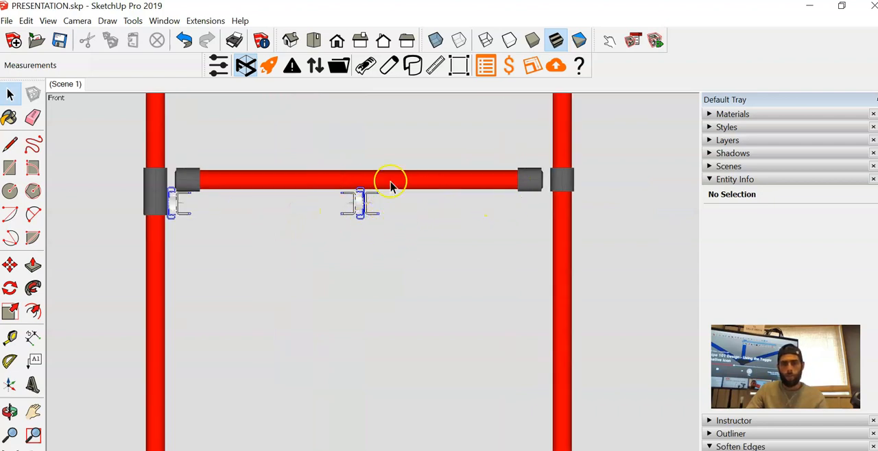
{"action": "left_click_drag", "start_coordinate": [396, 230], "coordinate": [379, 217]}
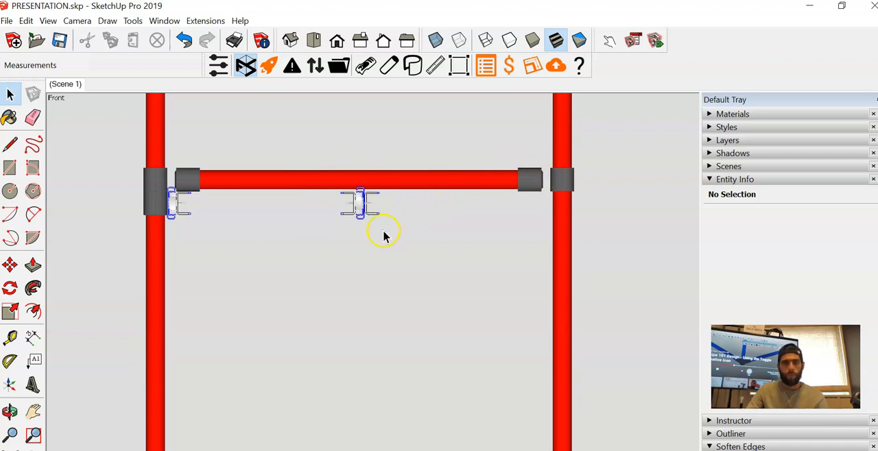
{"action": "scroll", "coordinate": [192, 233], "scroll_direction": "up", "scroll_amount": 3}
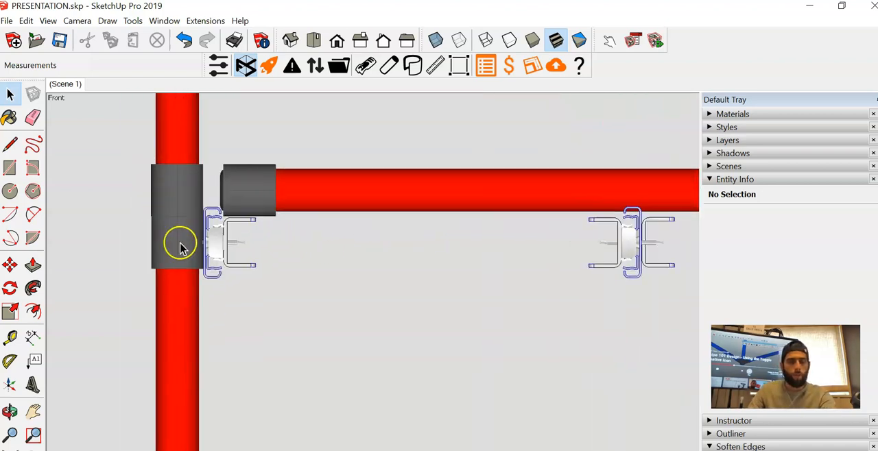
{"action": "key", "text": "m"}
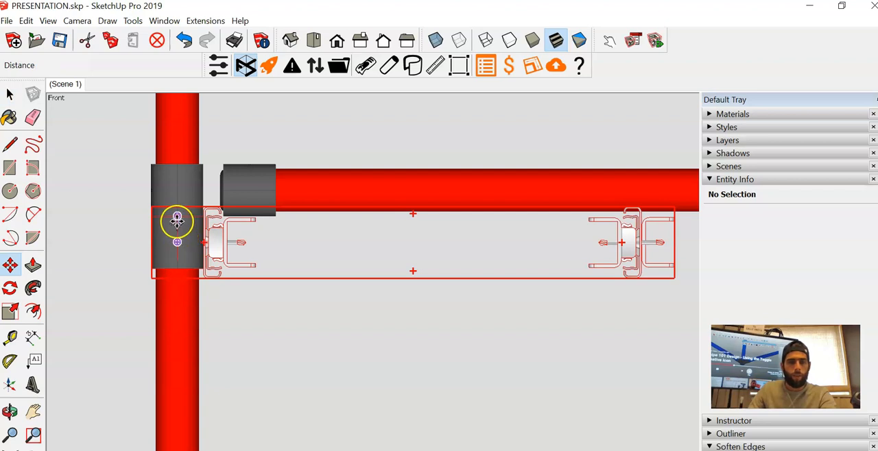
{"action": "left_click", "coordinate": [177, 220]}
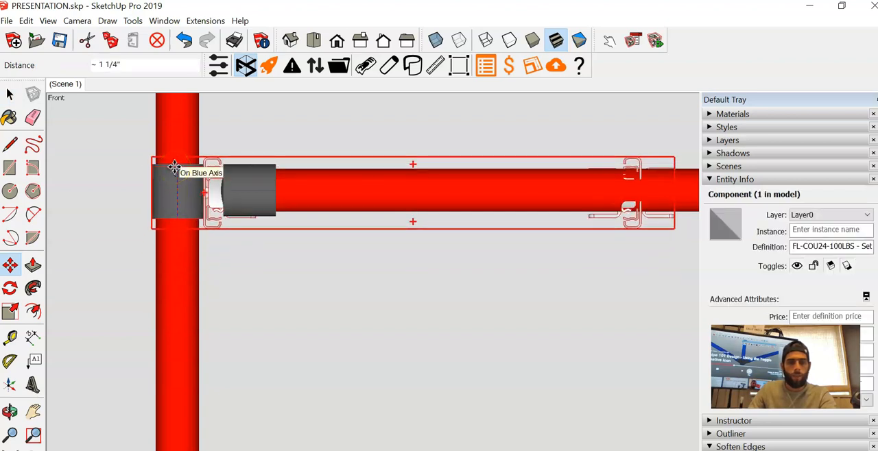
{"action": "key", "text": "space"}
{"action": "left_click", "coordinate": [204, 281]}
{"action": "scroll", "coordinate": [204, 282], "scroll_direction": "down", "scroll_amount": 3}
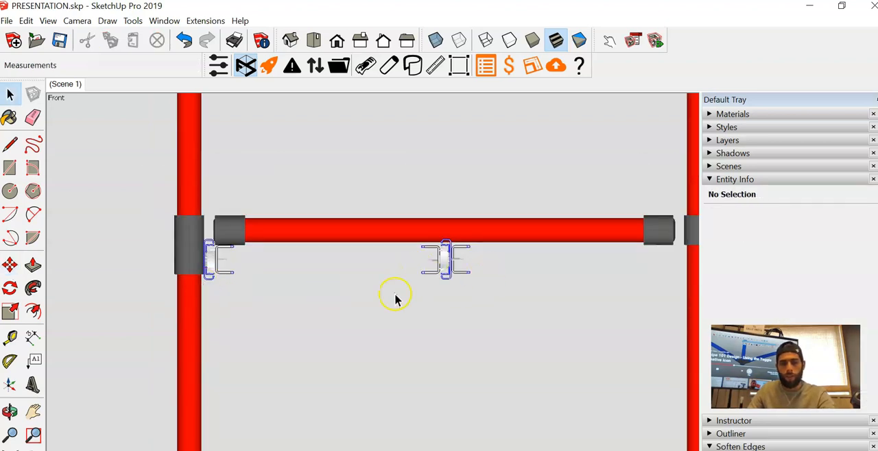
- Measure the horizontal distance from the unattached slide's outer face to the near edge of the joint on the opposite front post
{"action": "key", "text": "t"}
{"action": "scroll", "coordinate": [453, 253], "scroll_direction": "up", "scroll_amount": 5}
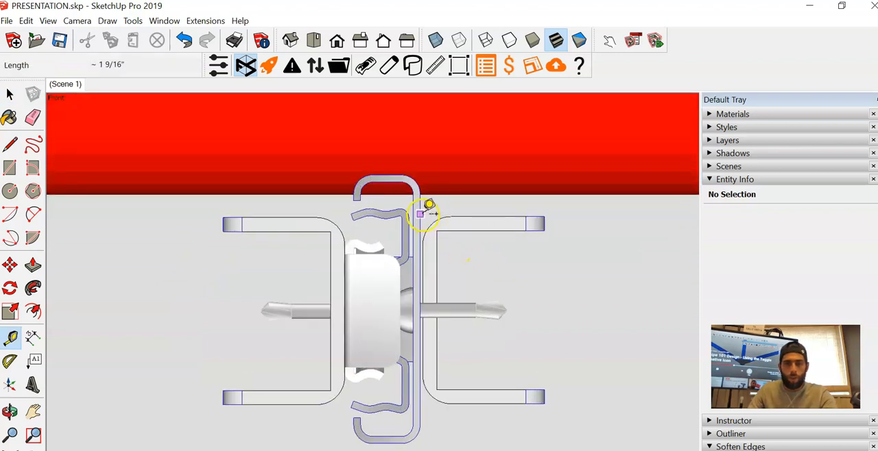
{"action": "left_click", "coordinate": [328, 216]}
{"action": "scroll", "coordinate": [239, 251], "scroll_direction": "down", "scroll_amount": 5}
{"action": "scroll", "coordinate": [466, 252], "scroll_direction": "up", "scroll_amount": 4}
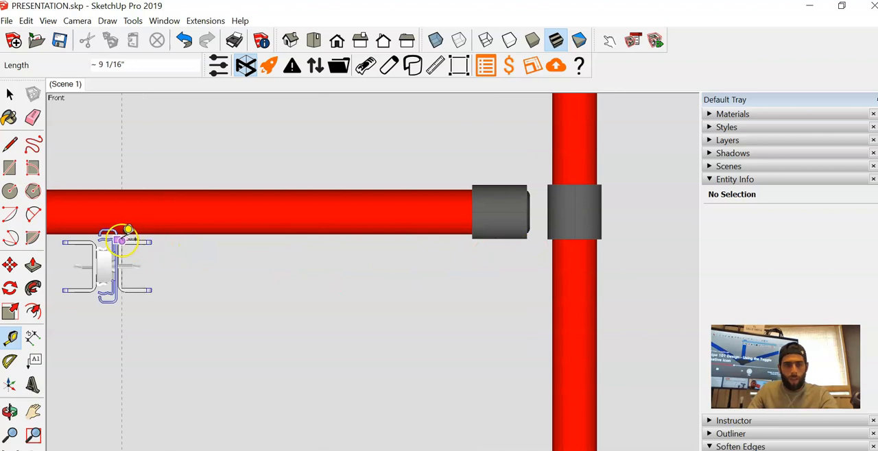
{"action": "scroll", "coordinate": [122, 240], "scroll_direction": "up", "scroll_amount": 5}
{"action": "scroll", "coordinate": [113, 240], "scroll_direction": "down", "scroll_amount": 2}
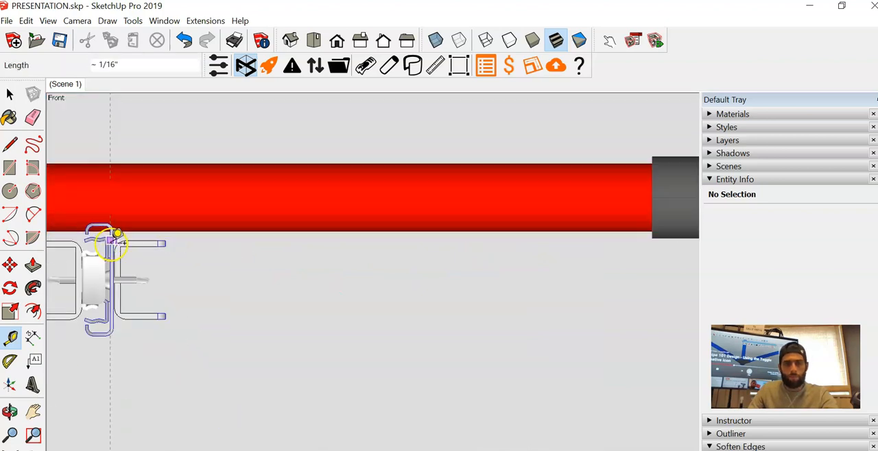
{"action": "scroll", "coordinate": [118, 234], "scroll_direction": "down", "scroll_amount": 3}
{"action": "scroll", "coordinate": [412, 226], "scroll_direction": "up", "scroll_amount": 6}
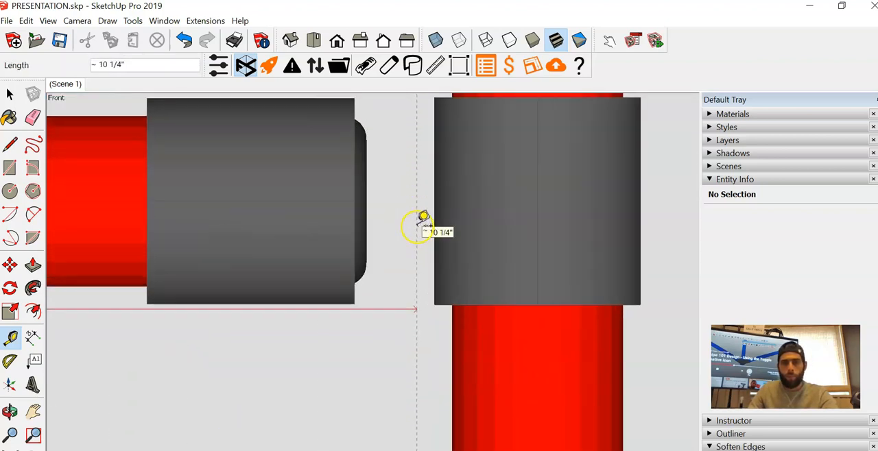
{"action": "scroll", "coordinate": [423, 219], "scroll_direction": "up", "scroll_amount": 1}
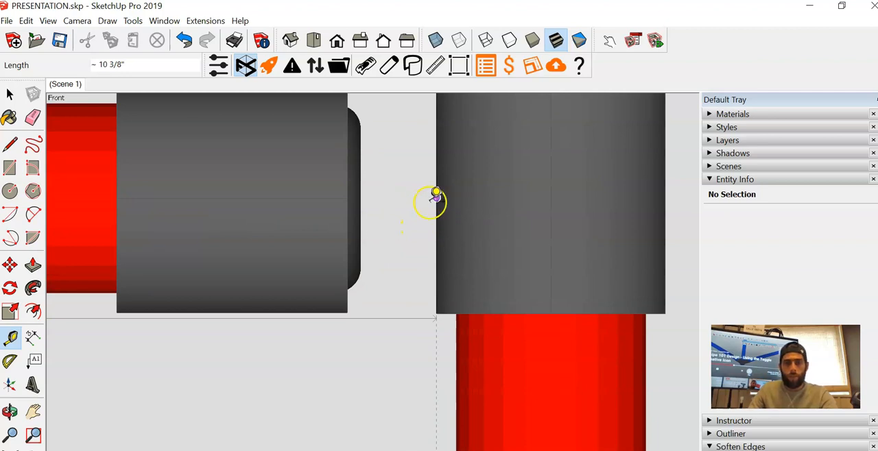
{"action": "scroll", "coordinate": [439, 199], "scroll_direction": "down", "scroll_amount": 8}
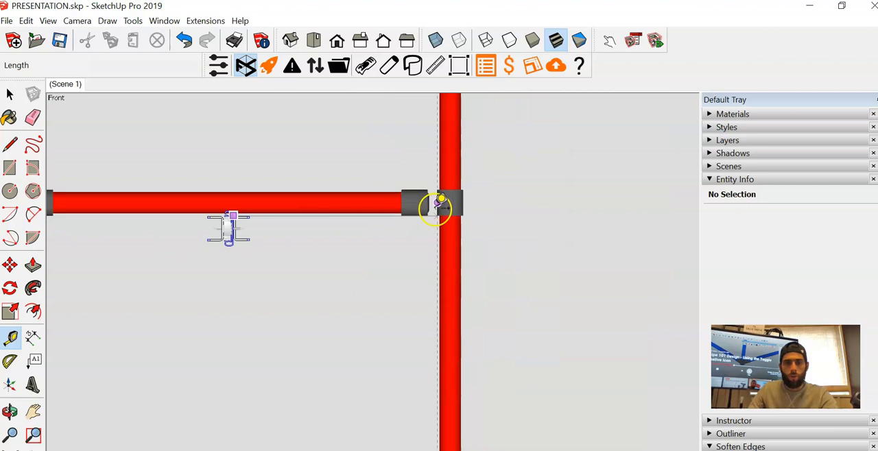
{"action": "key", "text": "space"}
- Inside the slide set component, move all parts of the unattached slide 10 3/8" along the red axis to the opposite post's joint
{"action": "scroll", "coordinate": [335, 273], "scroll_direction": "up", "scroll_amount": 3}
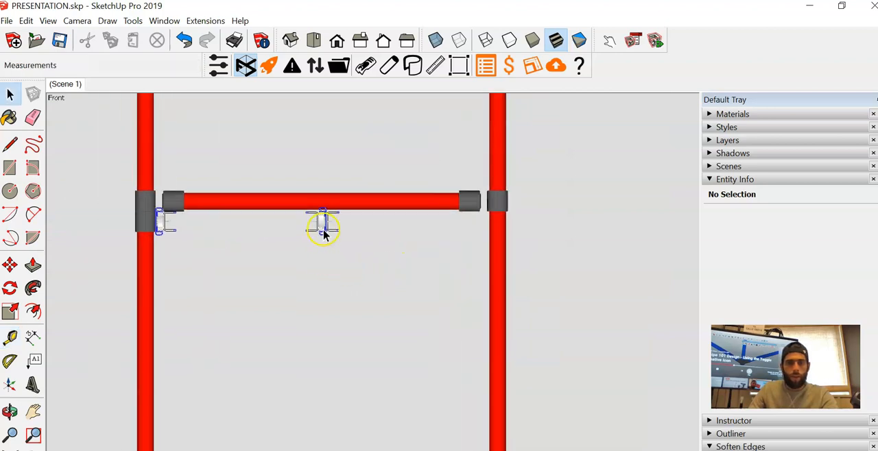
{"action": "left_click", "coordinate": [322, 233]}
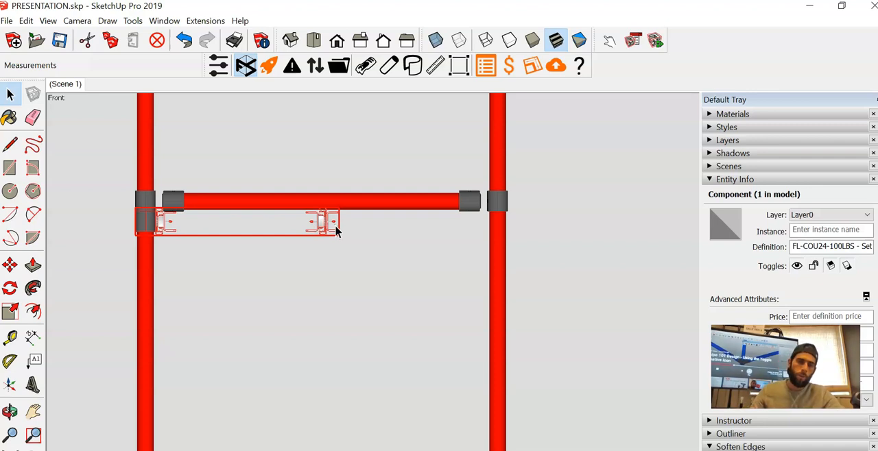
{"action": "double_click", "coordinate": [322, 223]}
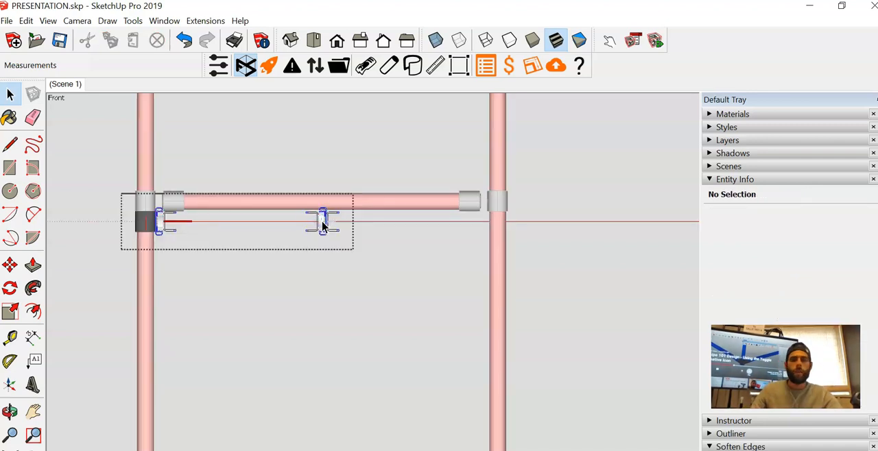
{"action": "left_click_drag", "start_coordinate": [328, 242], "coordinate": [367, 277]}
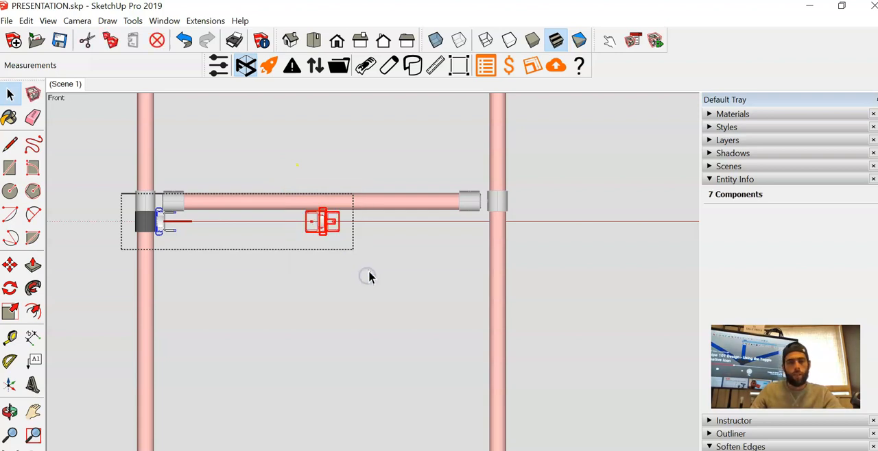
{"action": "key", "text": "m"}
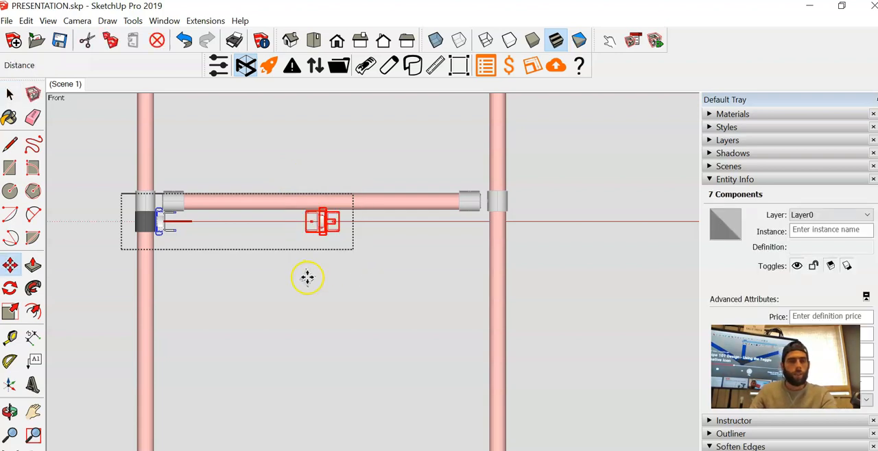
{"action": "left_click", "coordinate": [308, 277]}
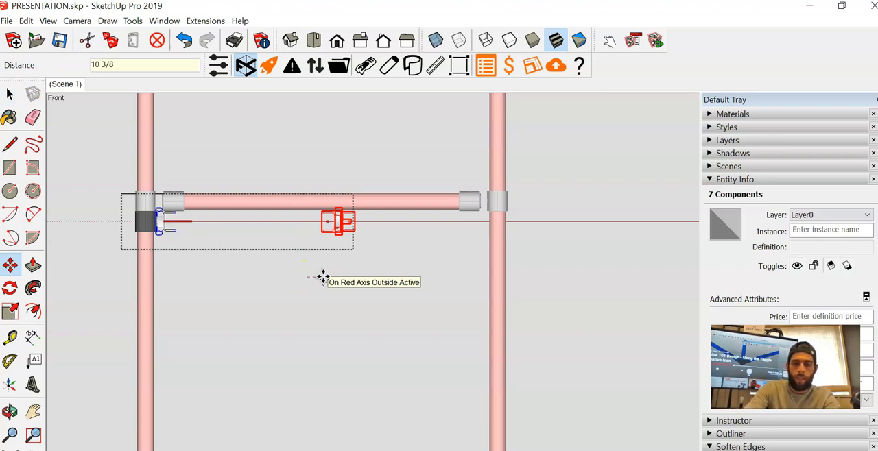
{"action": "type", "text": "10 3/8"}
{"action": "key", "text": "Return"}
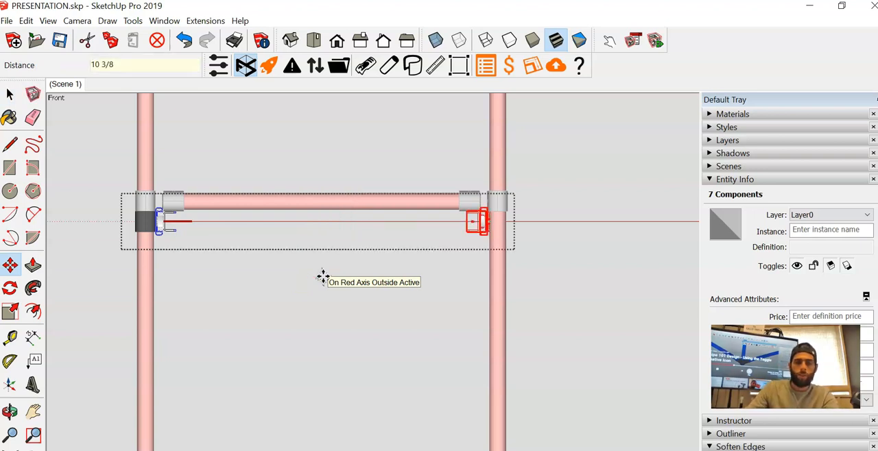
{"action": "key", "text": "space"}
{"action": "left_click", "coordinate": [323, 278]}
{"action": "scroll", "coordinate": [488, 209], "scroll_direction": "up", "scroll_amount": 5}
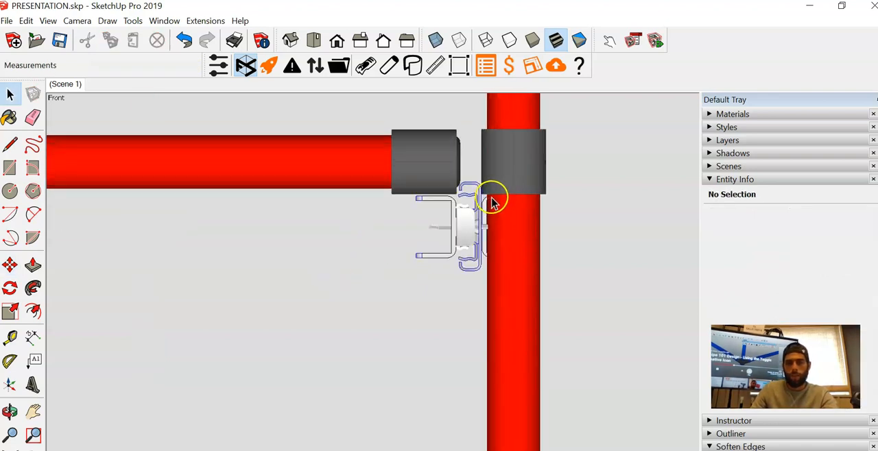
{"action": "scroll", "coordinate": [492, 201], "scroll_direction": "up", "scroll_amount": 5}
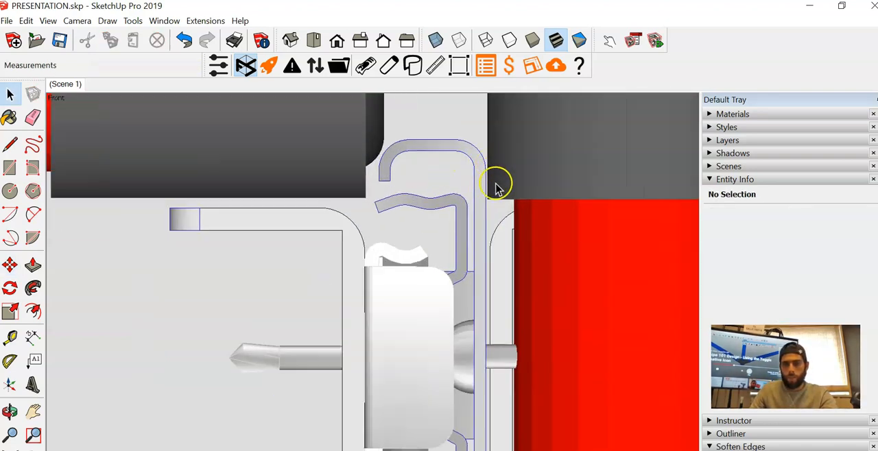
{"action": "scroll", "coordinate": [483, 159], "scroll_direction": "down", "scroll_amount": 10}
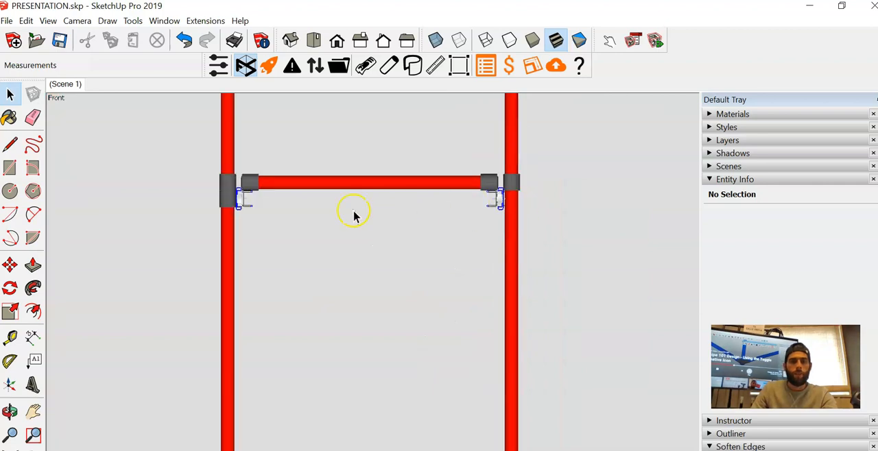
- Move the slide set up in front view by its HJ-1 joint's lower edge, snapping onto the frame joint's lower edge
{"action": "scroll", "coordinate": [240, 209], "scroll_direction": "up", "scroll_amount": 2}
{"action": "left_click", "coordinate": [244, 201]}
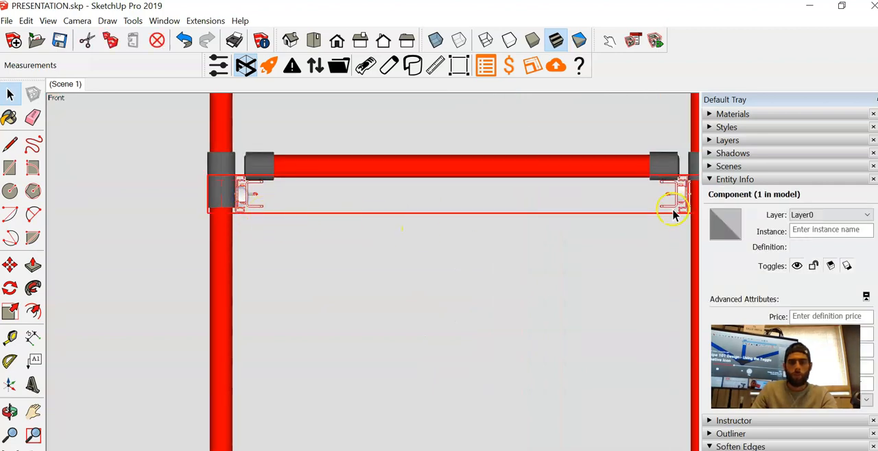
{"action": "key", "text": "m"}
{"action": "scroll", "coordinate": [225, 200], "scroll_direction": "up", "scroll_amount": 4}
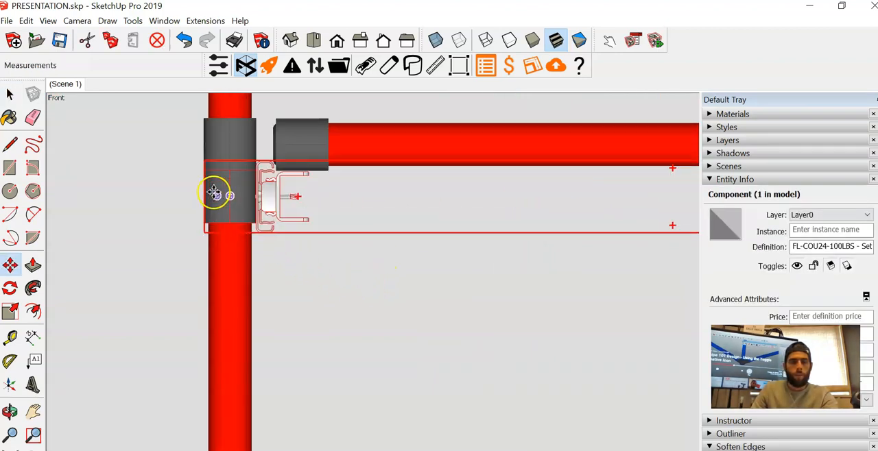
{"action": "scroll", "coordinate": [232, 219], "scroll_direction": "down", "scroll_amount": 1}
{"action": "scroll", "coordinate": [248, 180], "scroll_direction": "up", "scroll_amount": 4}
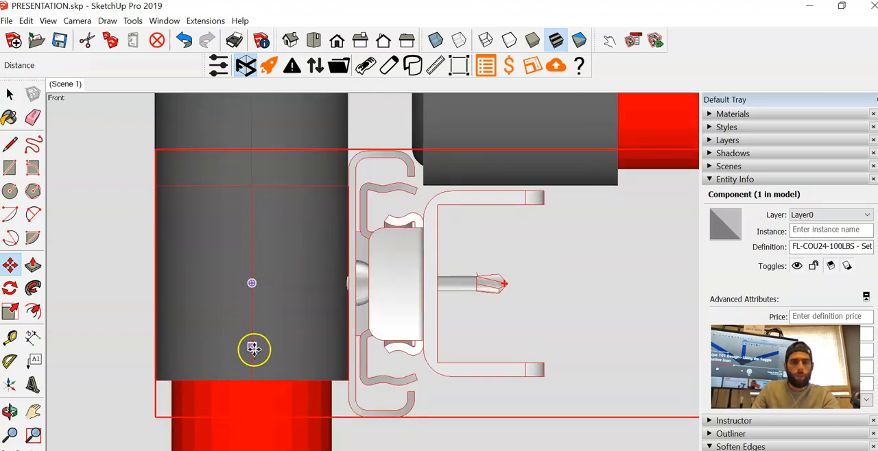
{"action": "left_click", "coordinate": [254, 378]}
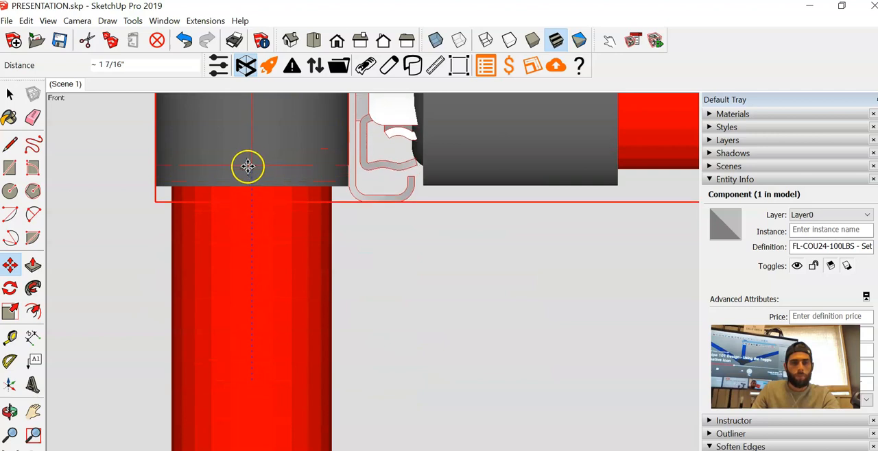
{"action": "scroll", "coordinate": [249, 168], "scroll_direction": "up", "scroll_amount": 2}
{"action": "scroll", "coordinate": [255, 188], "scroll_direction": "down", "scroll_amount": 2}
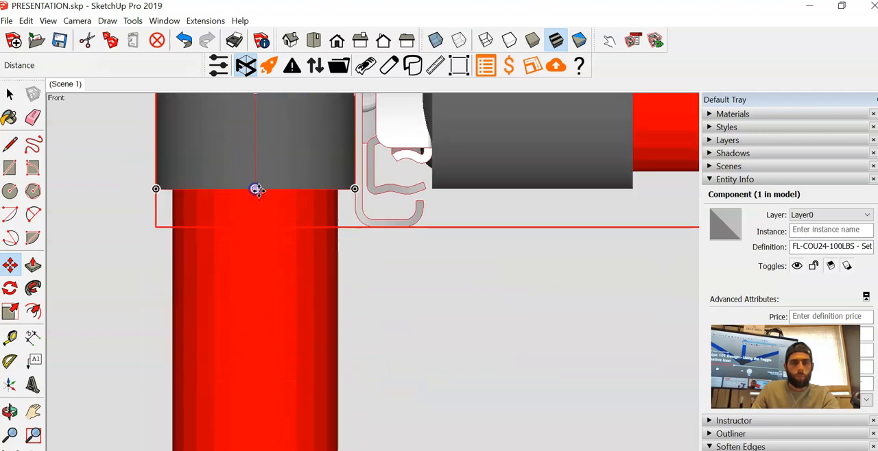
{"action": "scroll", "coordinate": [293, 209], "scroll_direction": "down", "scroll_amount": 3}
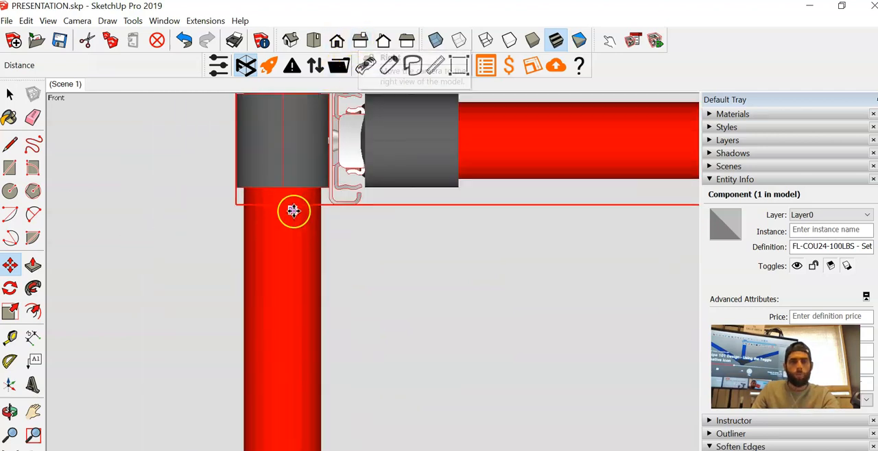
- Check the slide set's depth alignment with the frame post joints in the right and left side views
{"action": "left_click", "coordinate": [360, 39]}
{"action": "scroll", "coordinate": [265, 206], "scroll_direction": "down", "scroll_amount": 3}
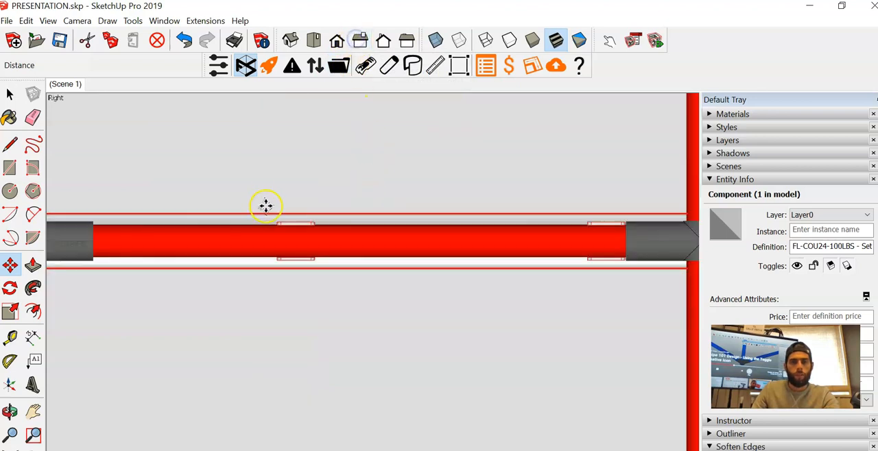
{"action": "scroll", "coordinate": [535, 245], "scroll_direction": "up", "scroll_amount": 5}
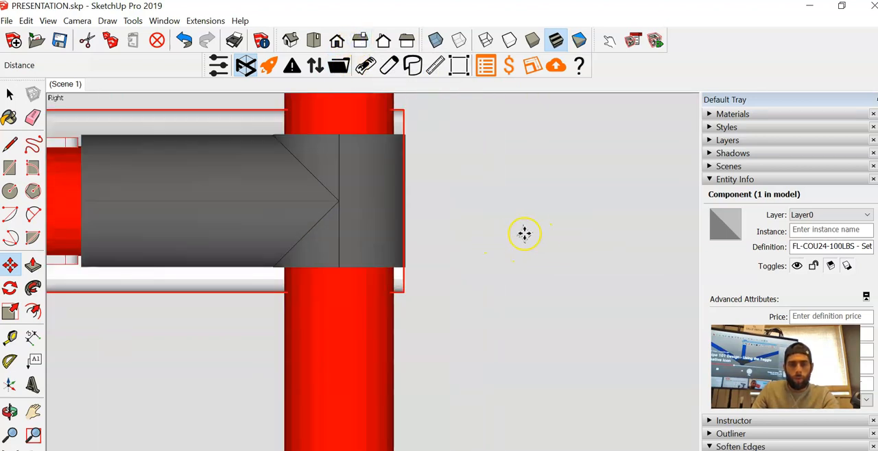
{"action": "left_click", "coordinate": [507, 234]}
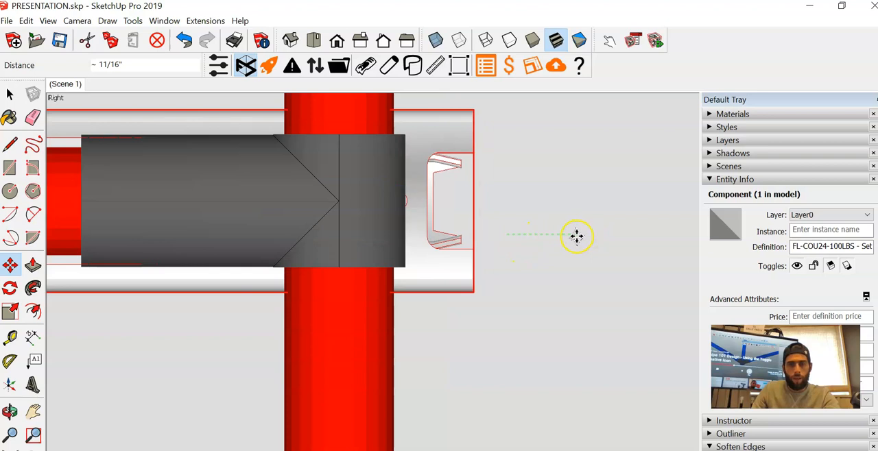
{"action": "key", "text": "space"}
{"action": "scroll", "coordinate": [505, 200], "scroll_direction": "down", "scroll_amount": 5}
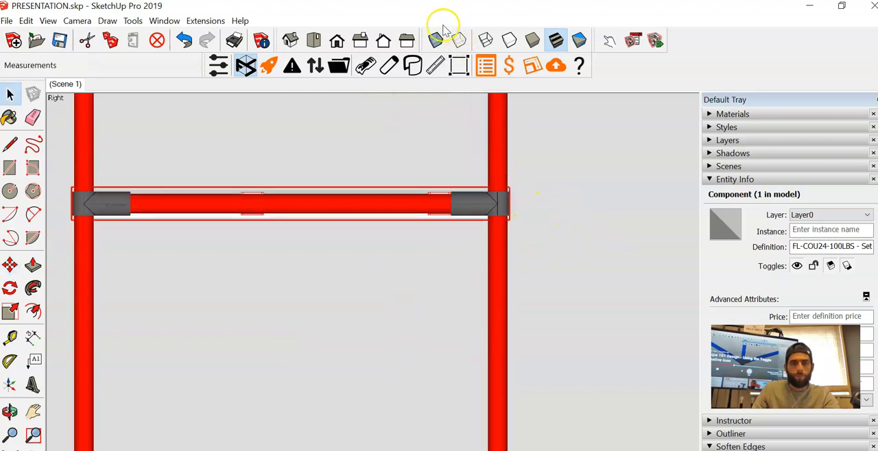
{"action": "left_click", "coordinate": [408, 41]}
{"action": "scroll", "coordinate": [594, 284], "scroll_direction": "up", "scroll_amount": 4}
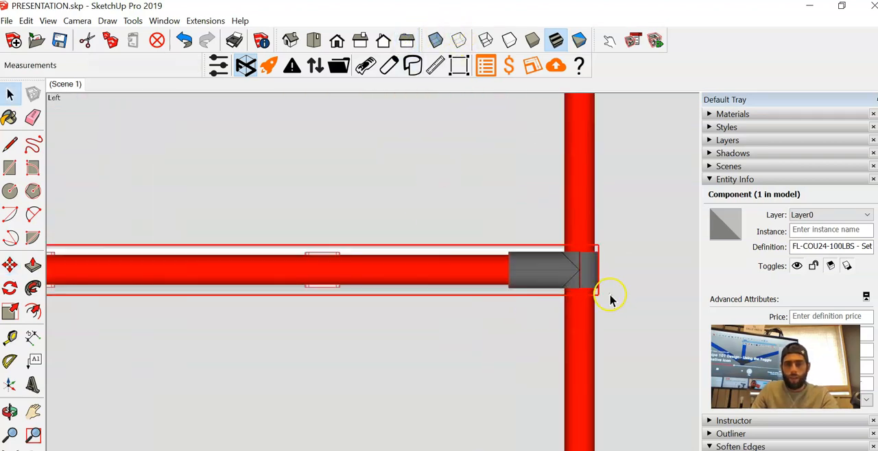
{"action": "scroll", "coordinate": [611, 300], "scroll_direction": "up", "scroll_amount": 6}
{"action": "key", "text": "m"}
{"action": "left_click", "coordinate": [598, 299]}
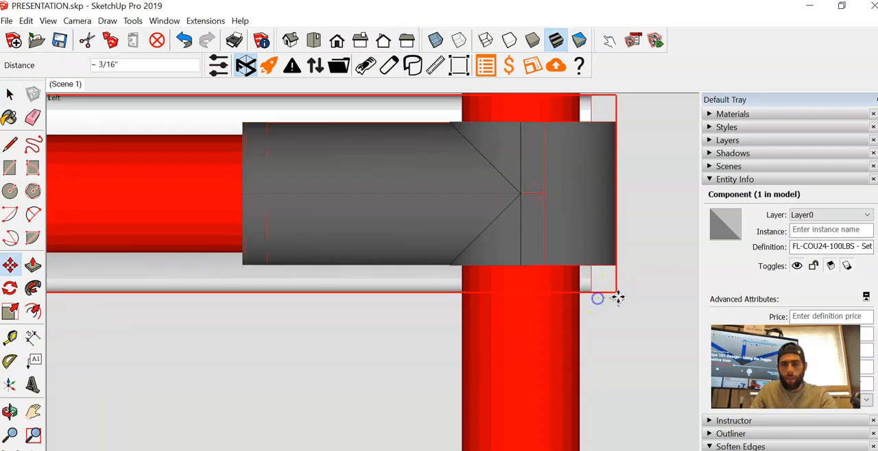
{"action": "scroll", "coordinate": [625, 297], "scroll_direction": "down", "scroll_amount": 4}
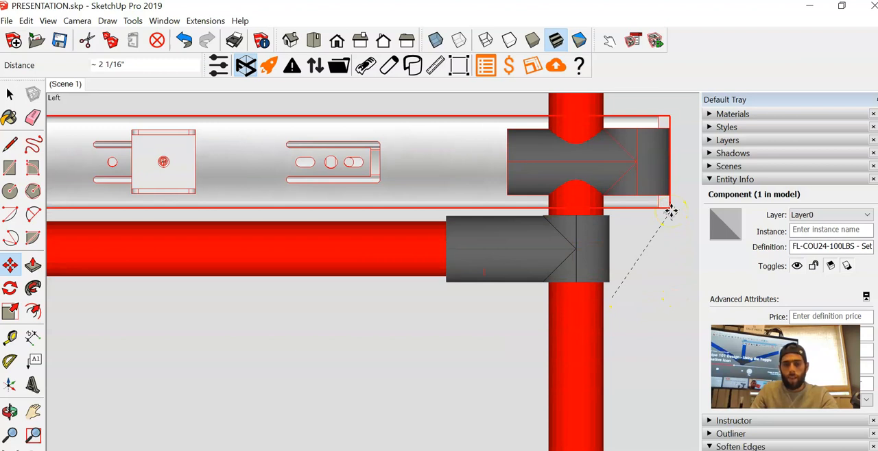
{"action": "key", "text": "space"}
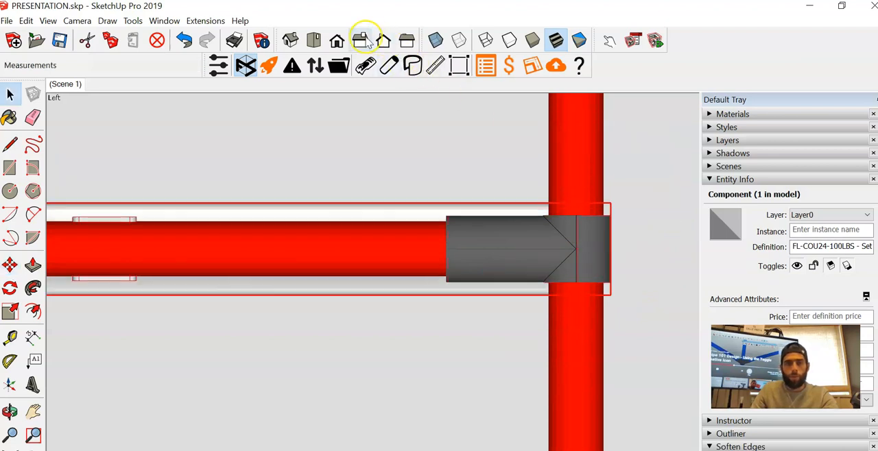
- Move the slide set diagonally up and away from the frame joint in front view, clear of the drawer frame
{"action": "left_click", "coordinate": [337, 40]}
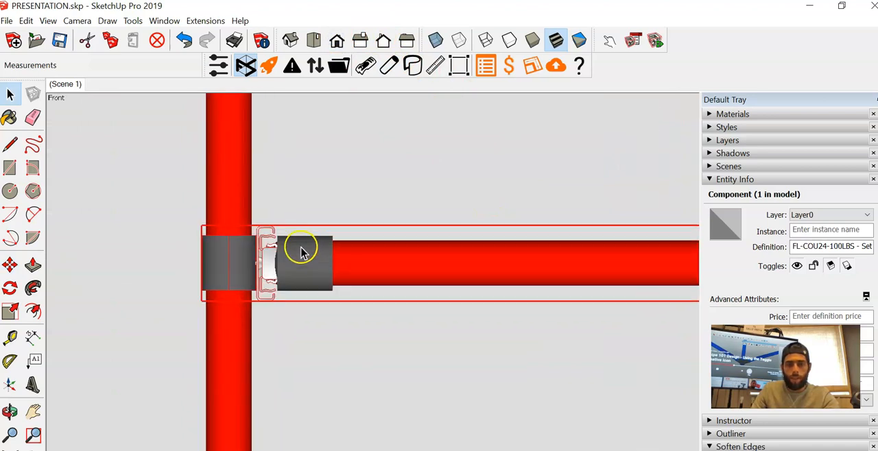
{"action": "key", "text": "m"}
{"action": "left_click", "coordinate": [295, 345]}
{"action": "left_click", "coordinate": [359, 223]}
{"action": "key", "text": "space"}
- Examine the HJ-1 joint and attached slide parts inside the slide set component, and close the component
{"action": "double_click", "coordinate": [284, 137]}
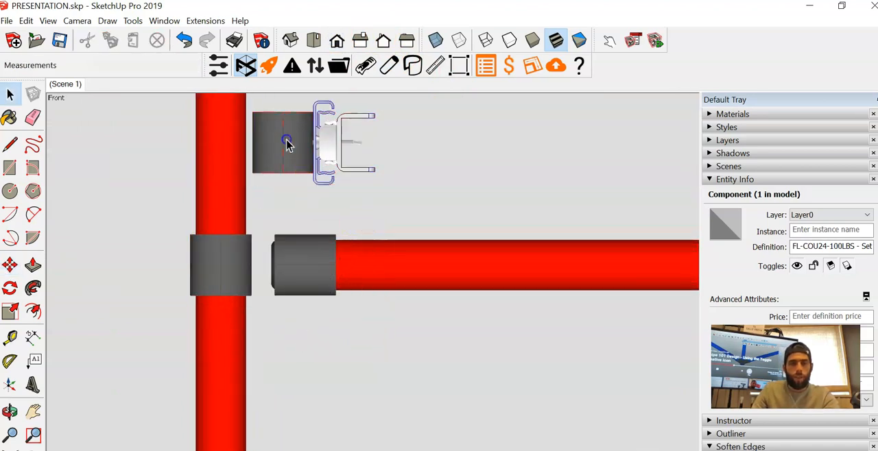
{"action": "left_click", "coordinate": [288, 142]}
{"action": "scroll", "coordinate": [305, 165], "scroll_direction": "down", "scroll_amount": 2}
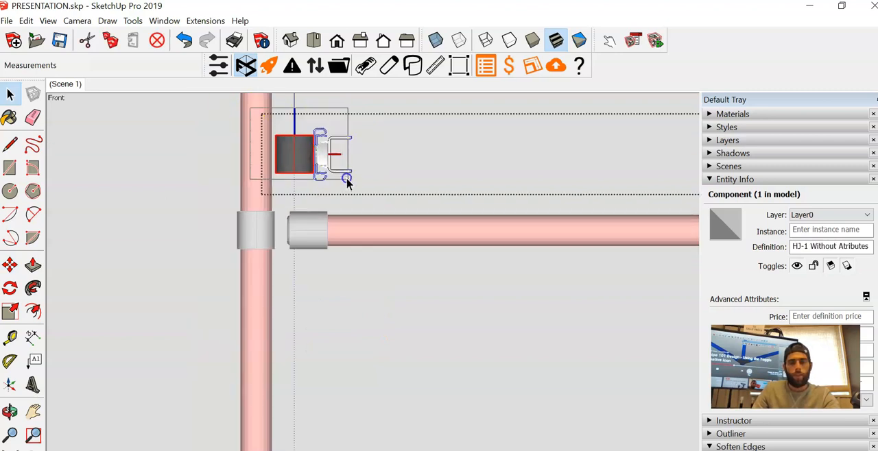
{"action": "left_click", "coordinate": [304, 159]}
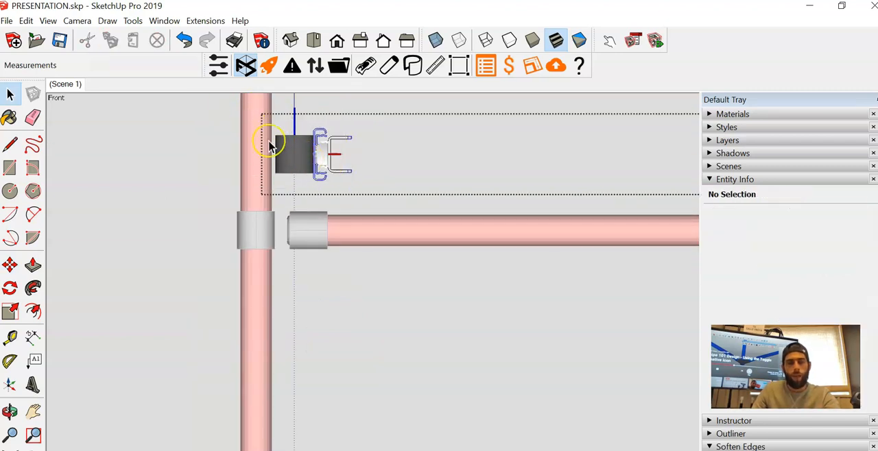
{"action": "left_click", "coordinate": [395, 319]}
- Move the slide set by the lower endpoint of its HJ-1 joint onto the matching endpoint of the frame joint, and deselect it
{"action": "left_click", "coordinate": [308, 162]}
{"action": "key", "text": "m"}
{"action": "scroll", "coordinate": [298, 177], "scroll_direction": "up", "scroll_amount": 2}
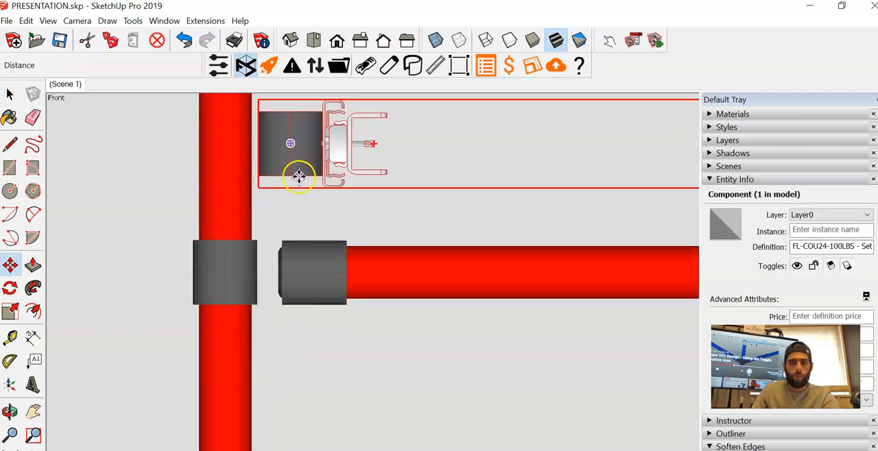
{"action": "scroll", "coordinate": [298, 177], "scroll_direction": "up", "scroll_amount": 2}
{"action": "left_click", "coordinate": [288, 173]}
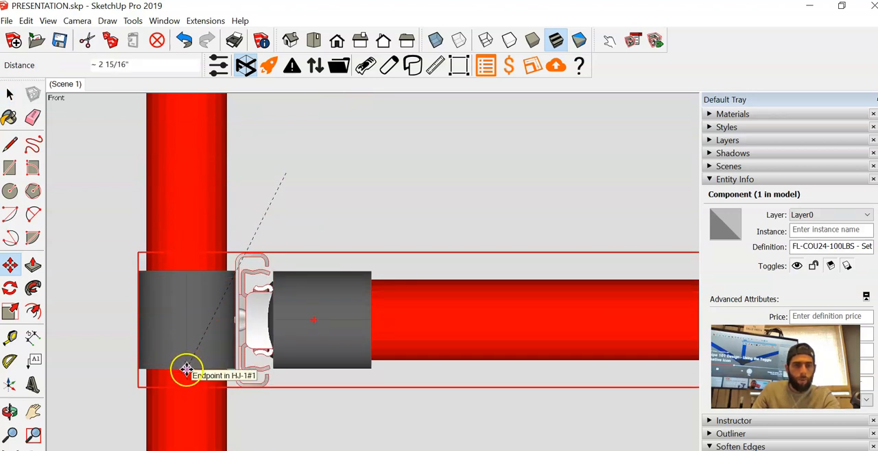
{"action": "left_click", "coordinate": [186, 368]}
{"action": "key", "text": "space"}
{"action": "left_click", "coordinate": [323, 161]}
- Examine the fit of both slides between the outer frame posts and the drawer frame in perspective and front views
{"action": "scroll", "coordinate": [306, 181], "scroll_direction": "down", "scroll_amount": 9}
{"action": "middle_click_drag", "start_coordinate": [161, 215], "coordinate": [102, 272]}
{"action": "scroll", "coordinate": [229, 247], "scroll_direction": "up", "scroll_amount": 8}
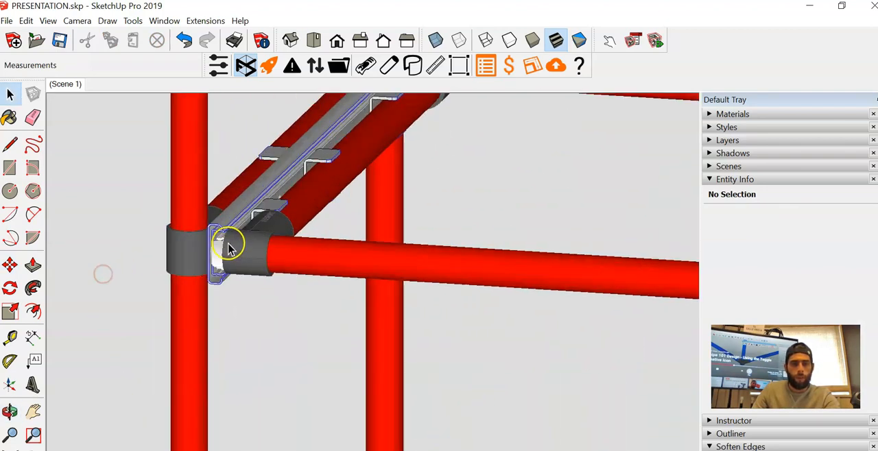
{"action": "middle_click_drag", "start_coordinate": [229, 267], "coordinate": [271, 284]}
{"action": "middle_click_drag", "start_coordinate": [246, 271], "coordinate": [250, 267]}
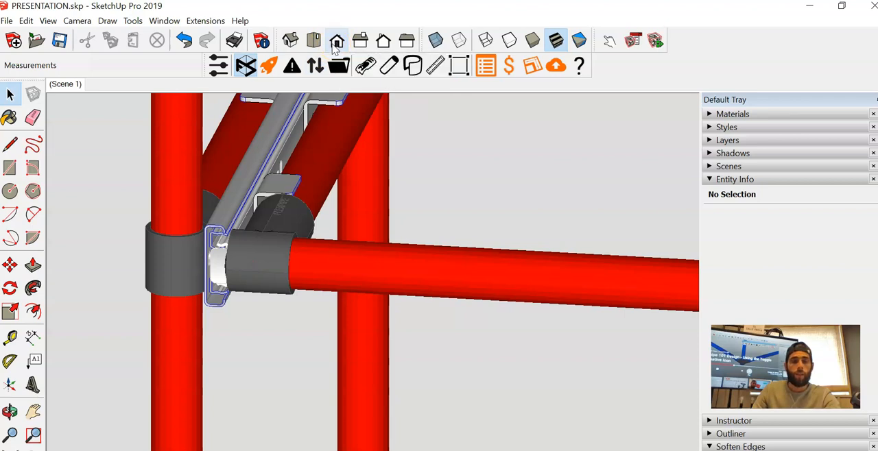
{"action": "left_click", "coordinate": [337, 43]}
{"action": "scroll", "coordinate": [298, 245], "scroll_direction": "up", "scroll_amount": 3}
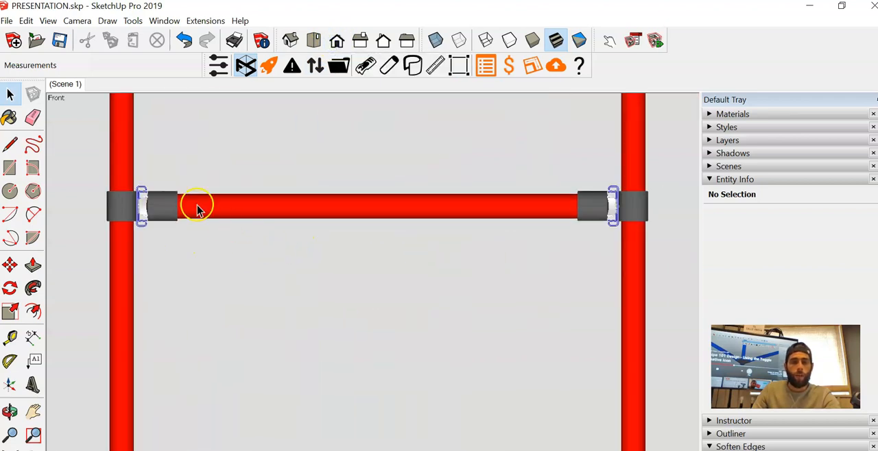
{"action": "left_click_drag", "start_coordinate": [314, 184], "coordinate": [605, 193]}
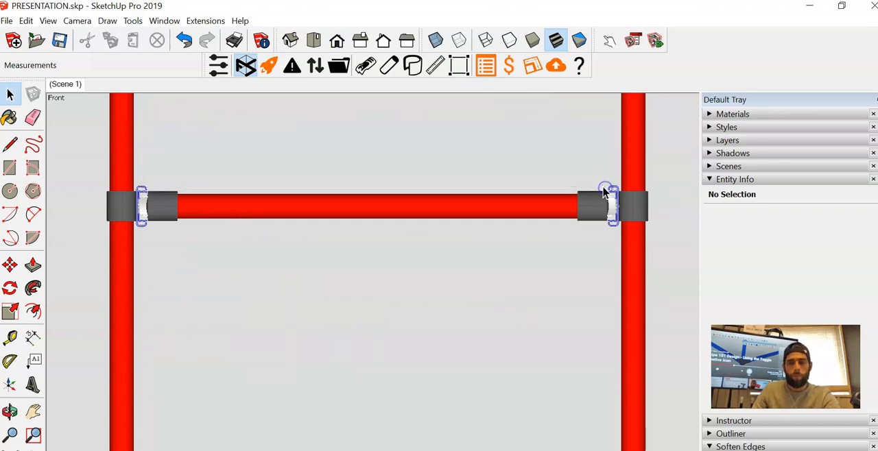
{"action": "middle_click_drag", "start_coordinate": [245, 231], "coordinate": [399, 265]}
{"action": "scroll", "coordinate": [399, 265], "scroll_direction": "down", "scroll_amount": 5}
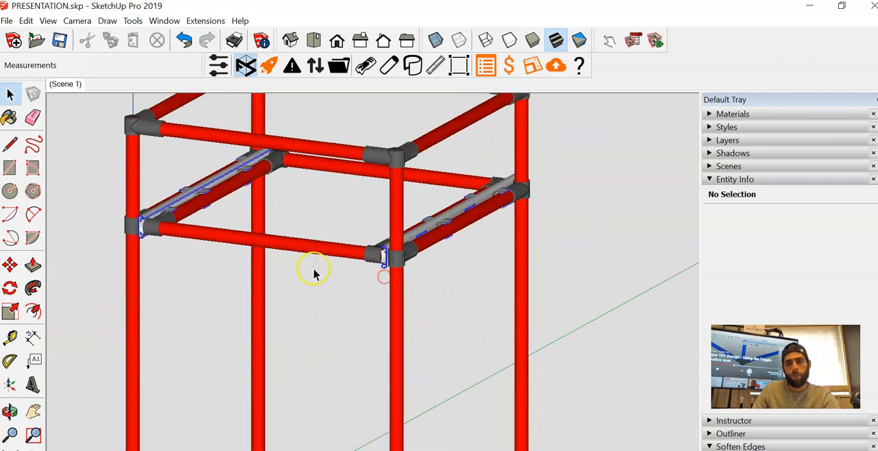